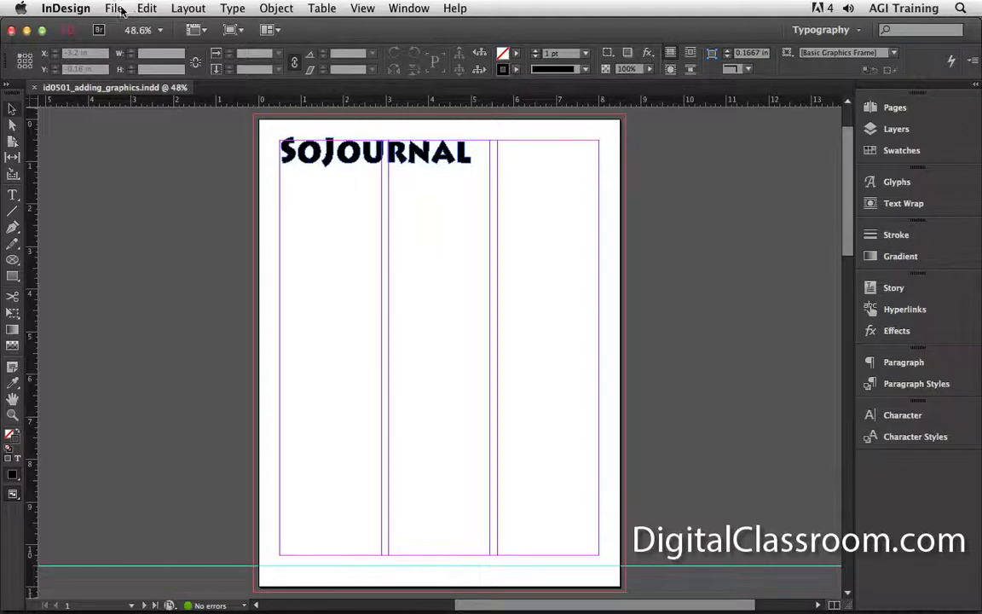
- Place id0501.psd on page 1 from the upper-left bleed corner, sized about 8.73 in wide by 11.64 in high
left_click(113, 8)
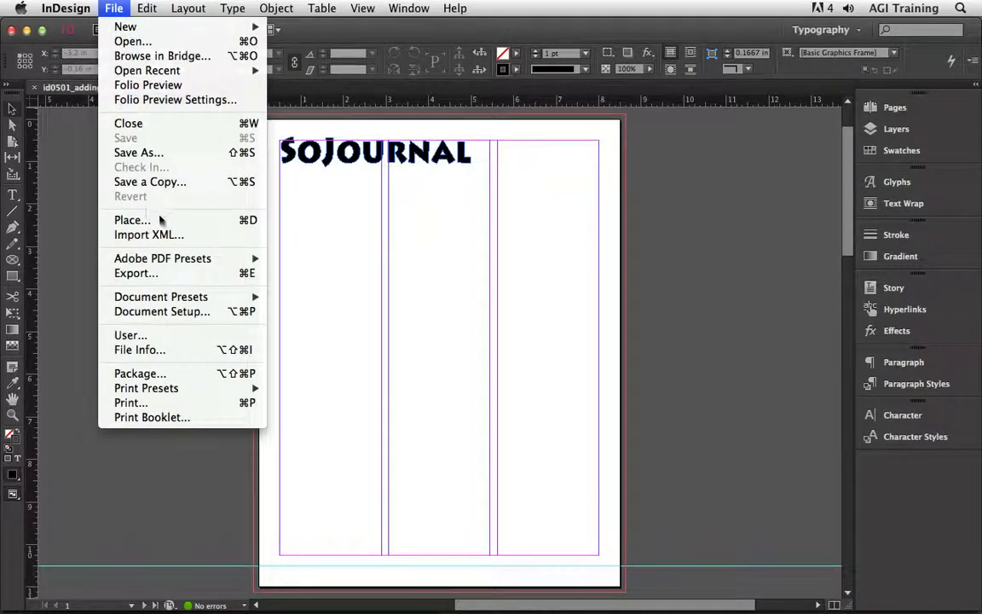
left_click(219, 222)
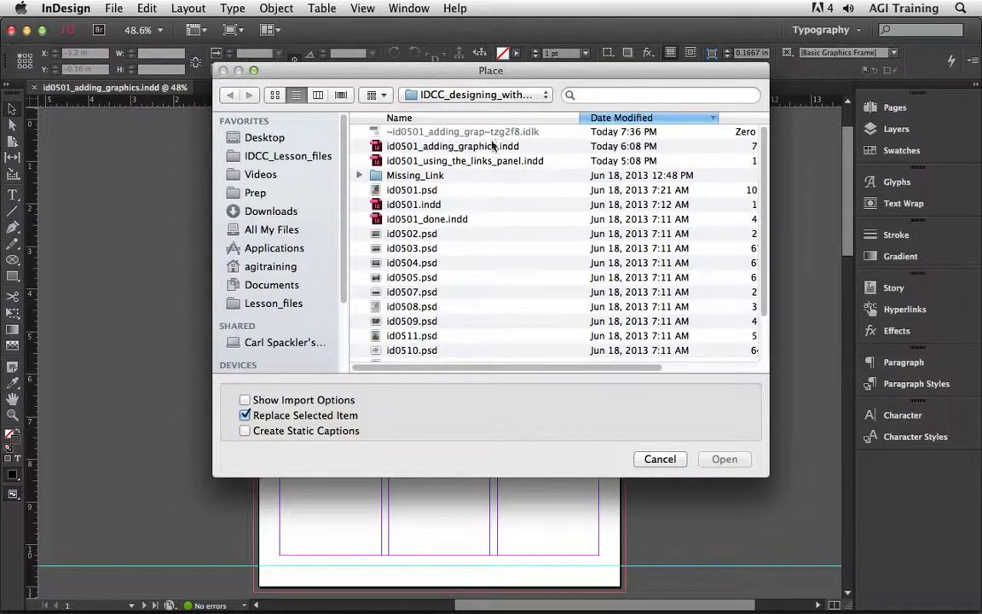
left_click(414, 193)
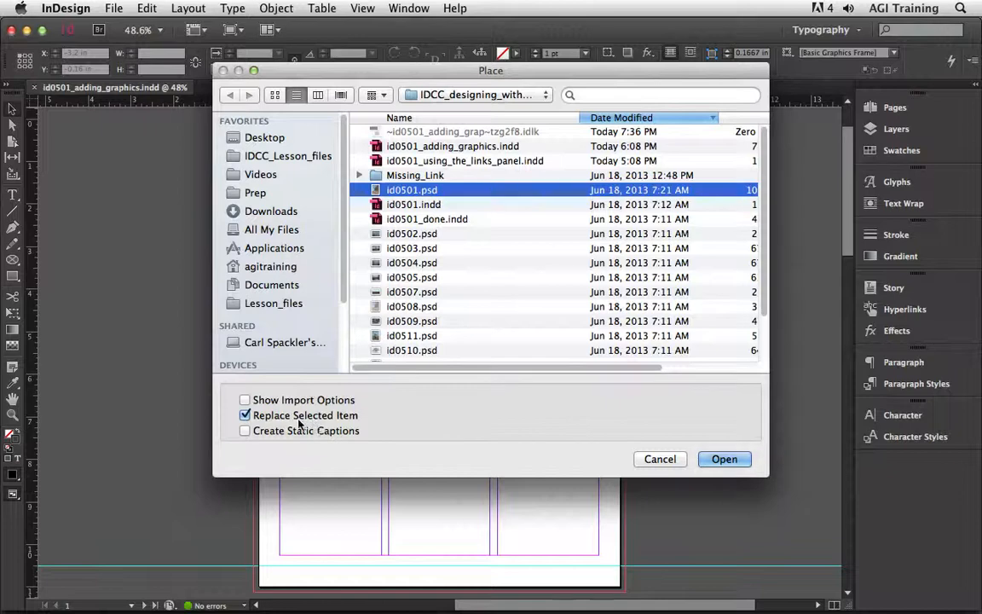
left_click(726, 459)
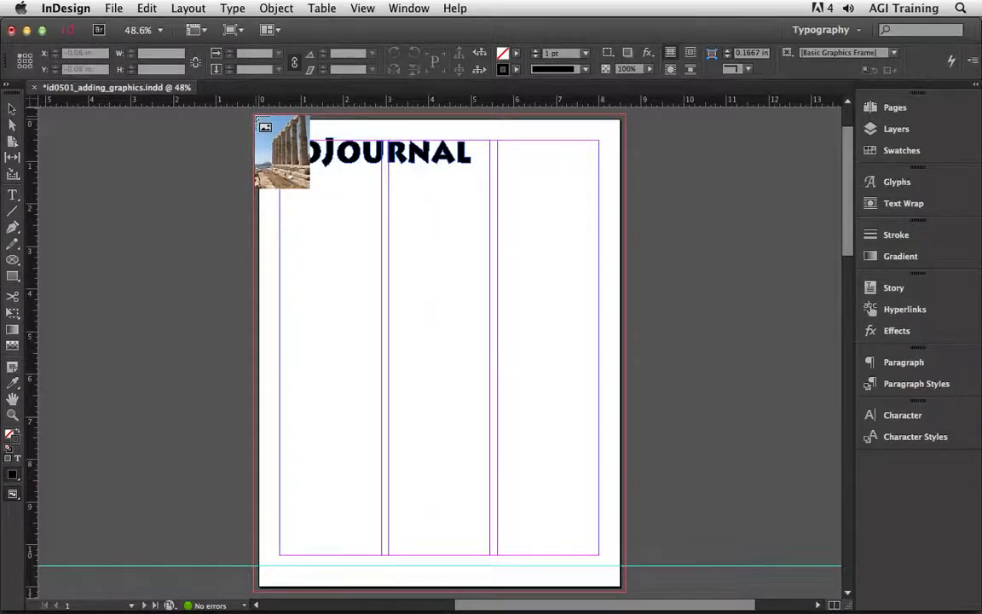
left_click_drag(255, 116, 628, 573)
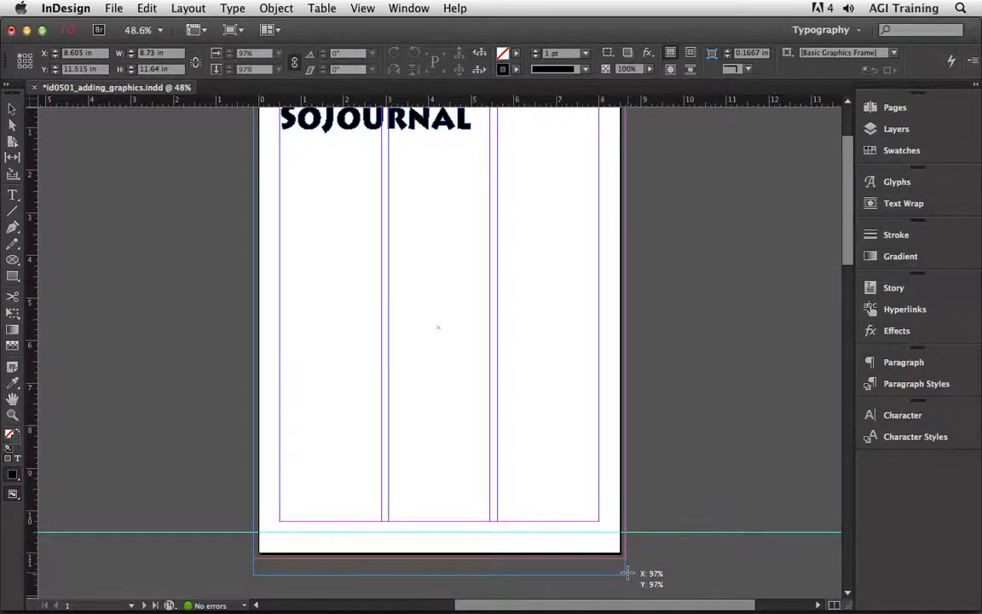
left_click_drag(627, 573, 625, 574)
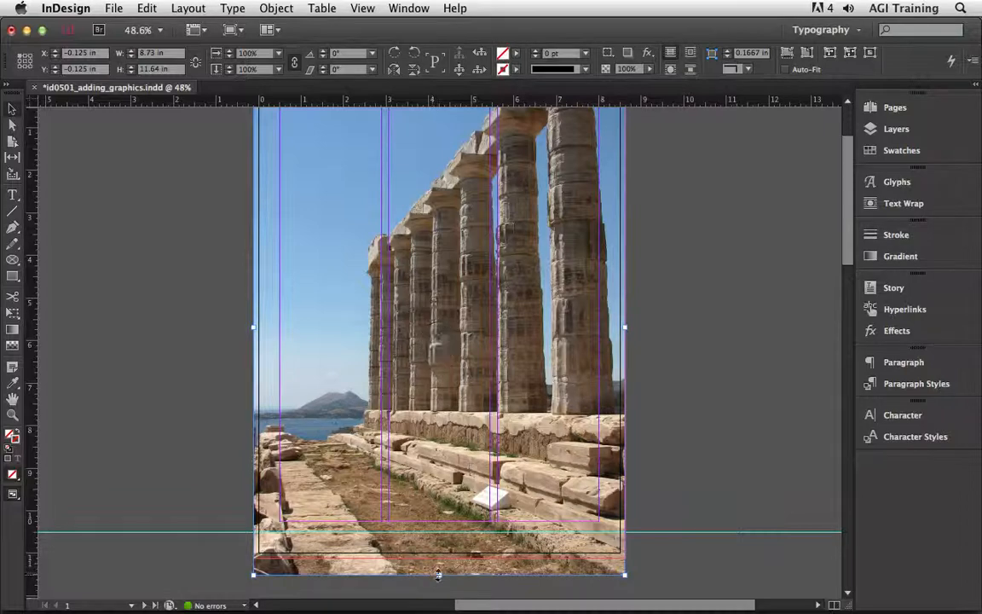
- Crop the temple photo's frame up to the page's lower bleed edge, making it 11.25 in high
left_click_drag(438, 575, 438, 559)
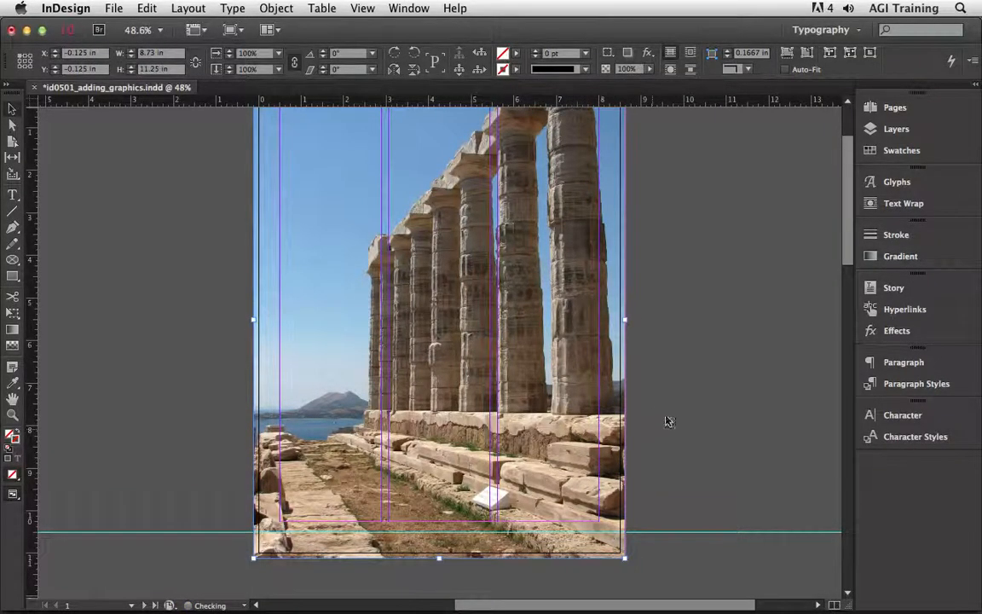
scroll(667, 419, "up", 2)
scroll(667, 420, "up", 1)
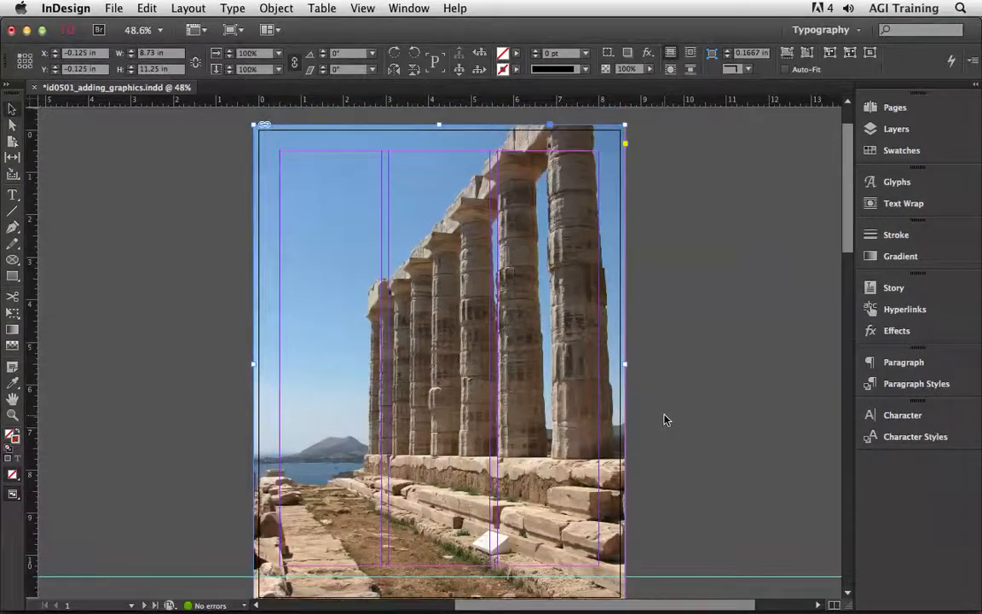
- Shift the temple image slightly to the right inside its frame, to an X offset of about -0.105 in
left_click(447, 361)
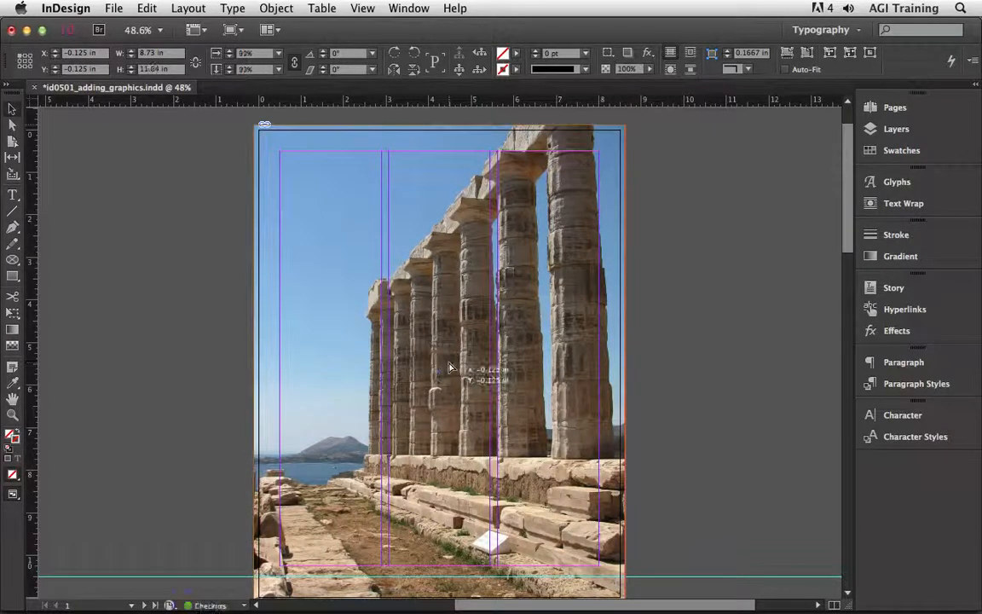
left_click_drag(449, 367, 452, 369)
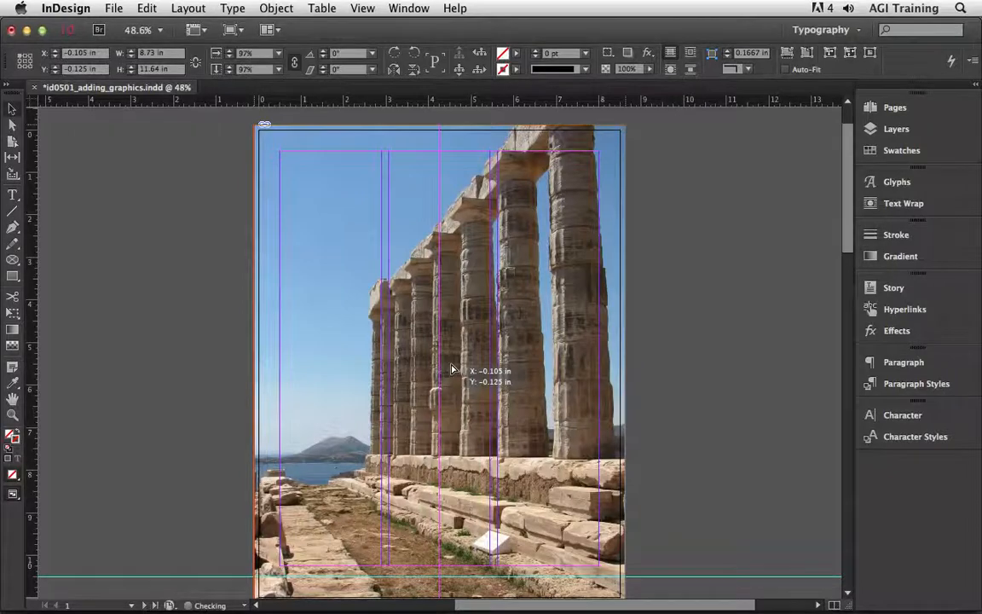
key("Escape")
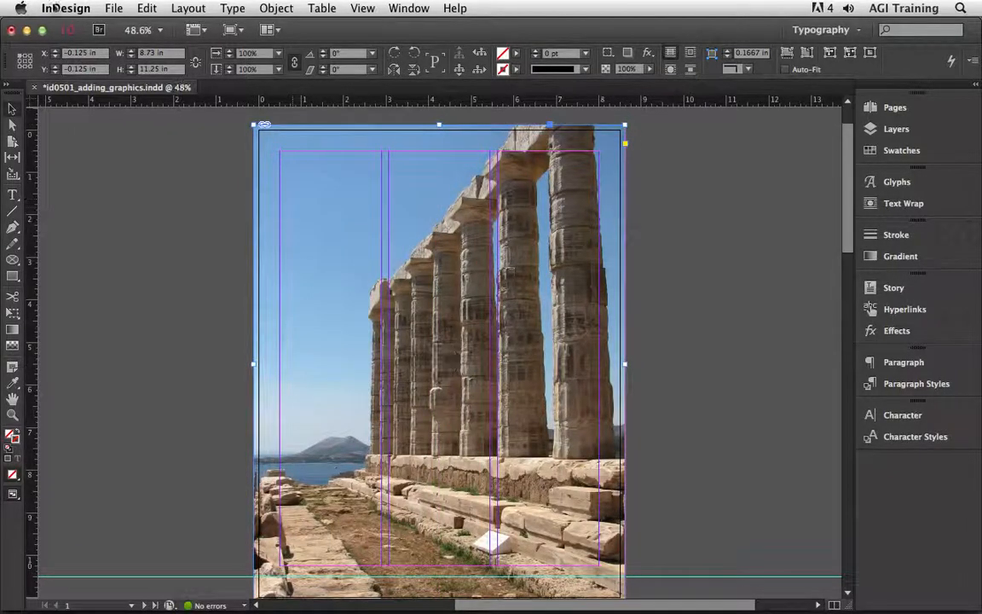
- Set Live Screen Drawing to Immediate in the Interface preferences
left_click(77, 7)
mouse_move(76, 58)
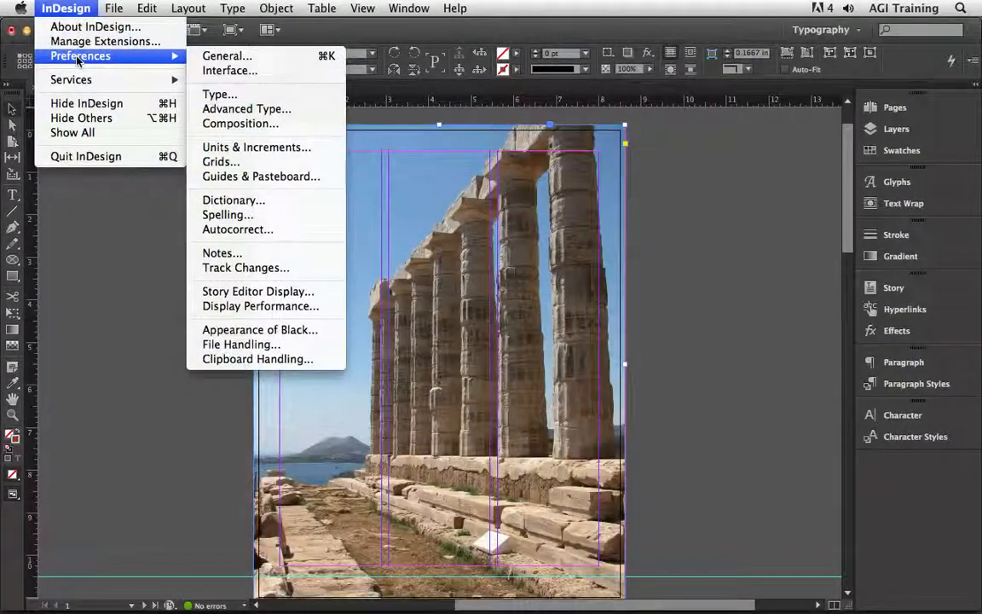
left_click(210, 71)
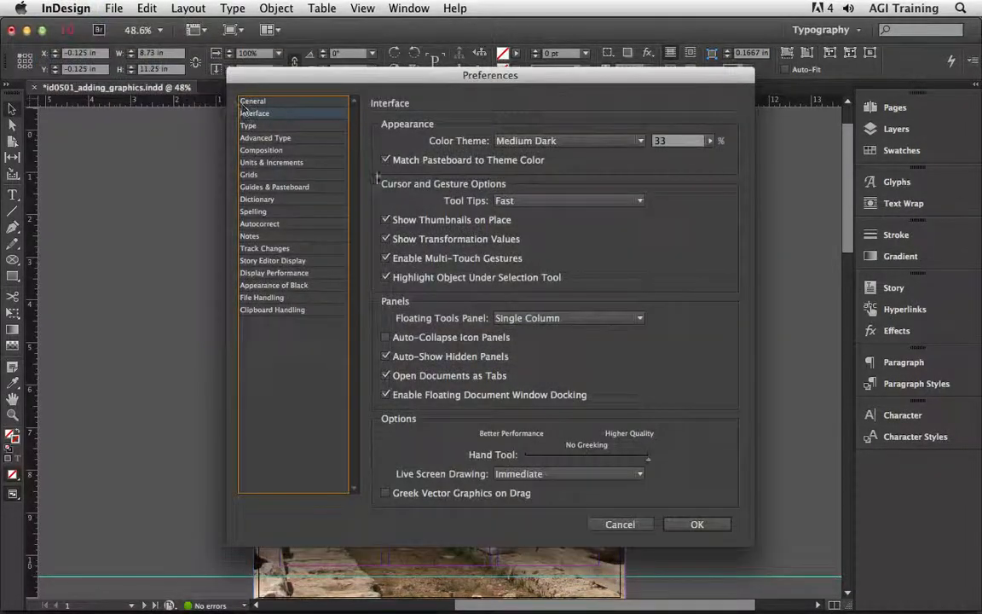
left_click(554, 475)
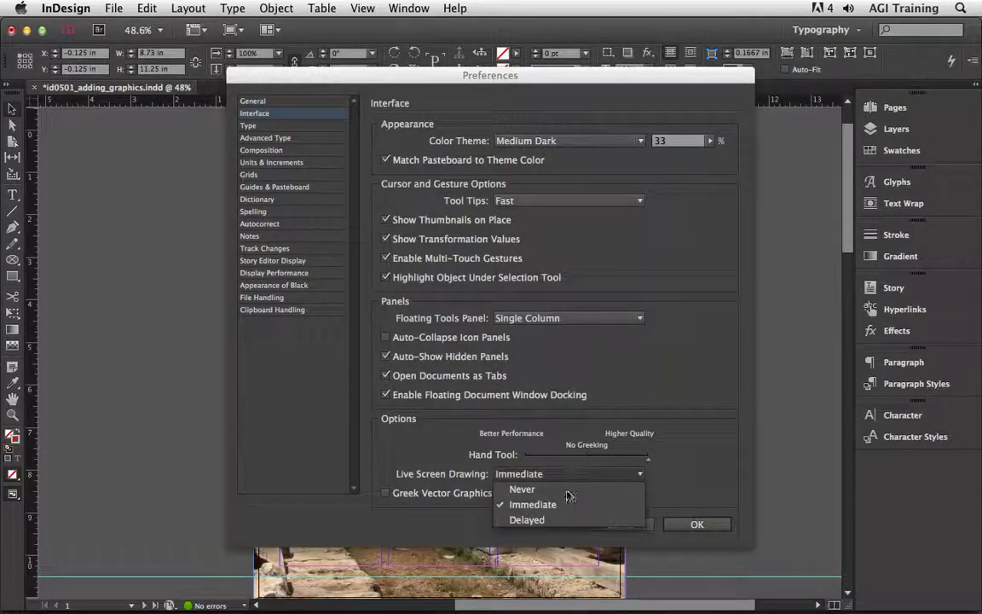
left_click(564, 503)
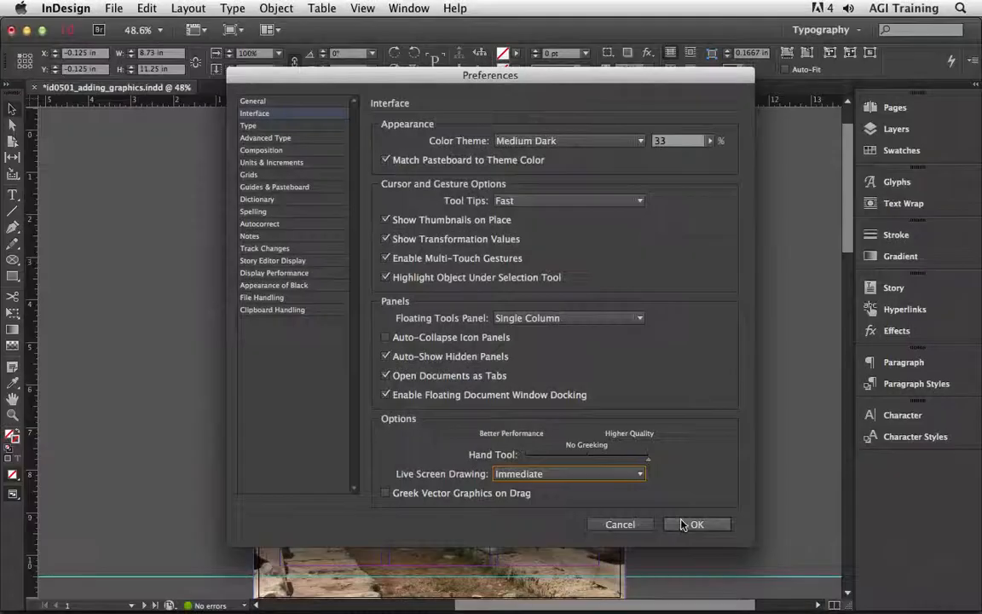
left_click(681, 525)
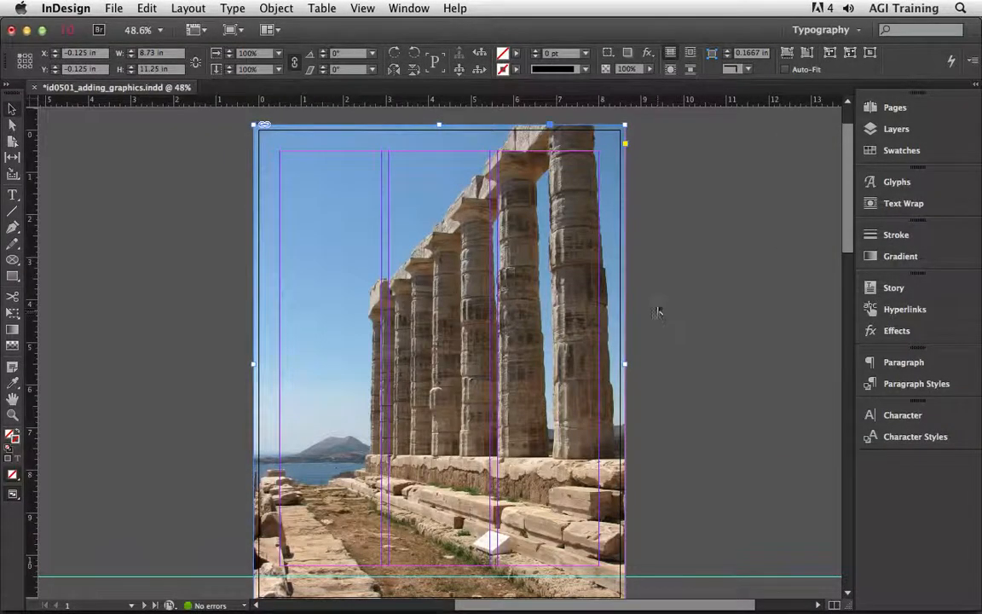
- Send the temple photo to the back, behind the SoJournal title, and deselect it
right_click(560, 241)
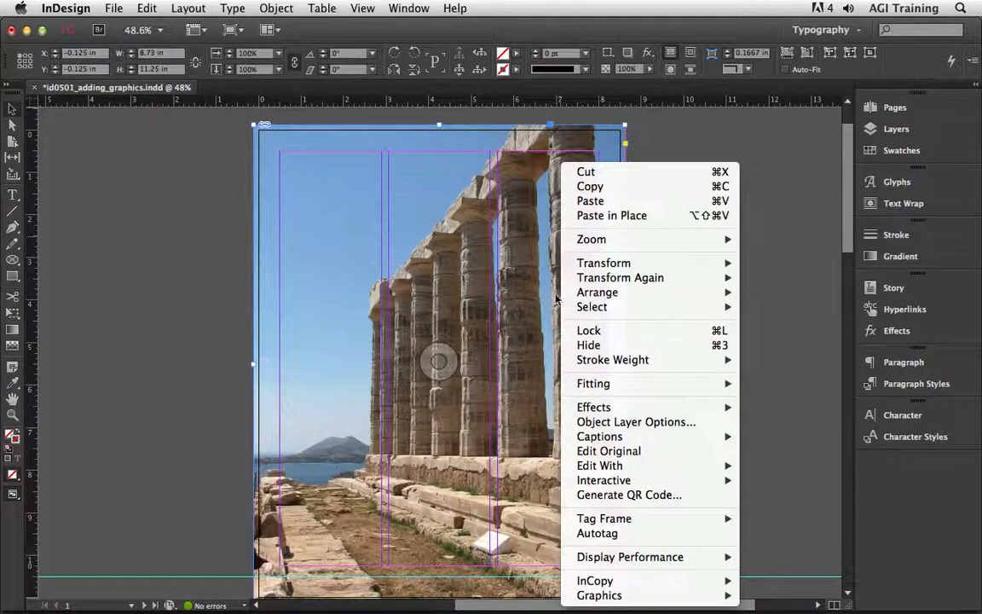
mouse_move(607, 297)
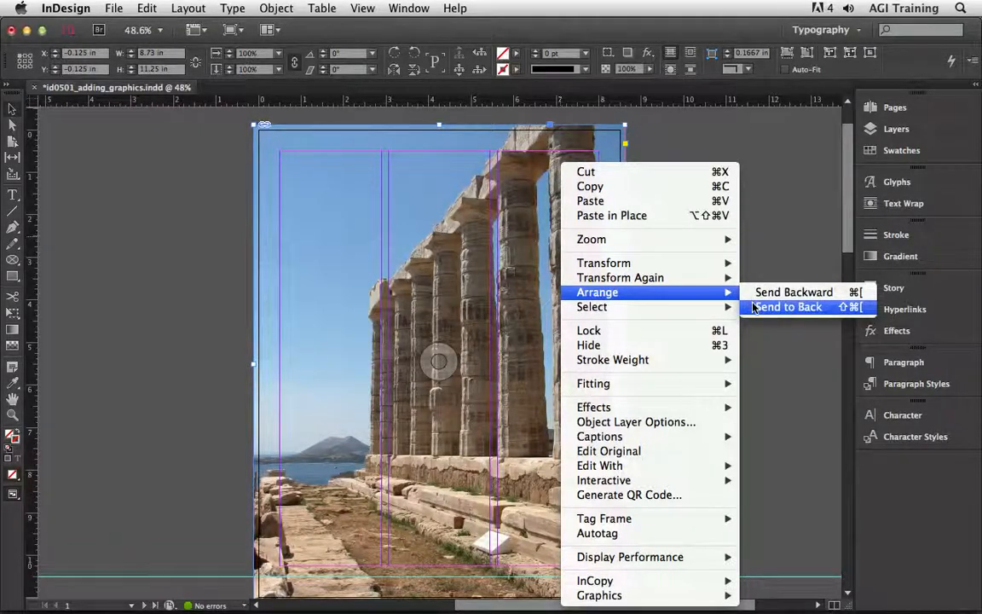
left_click(784, 307)
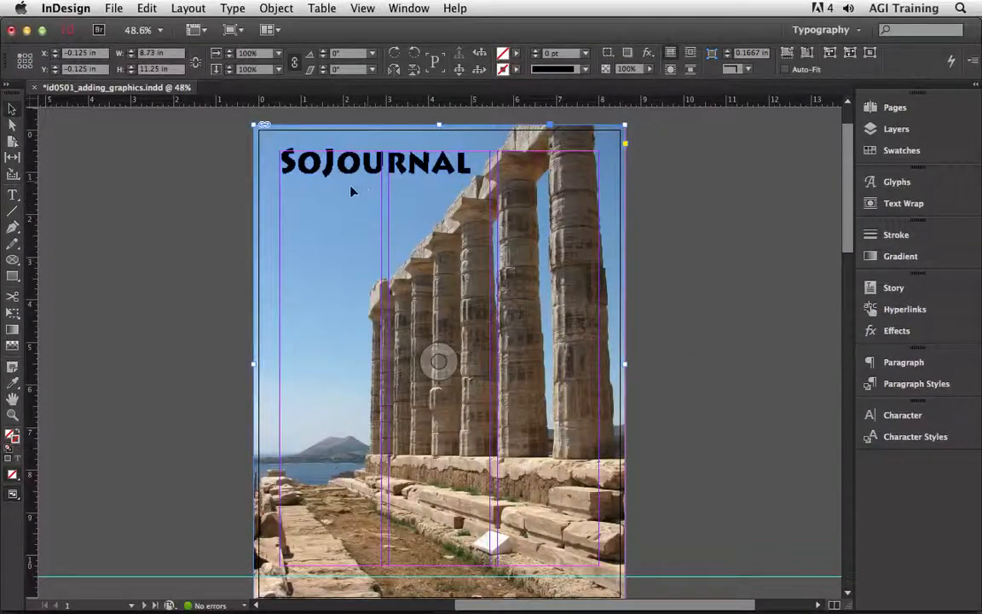
left_click(228, 194)
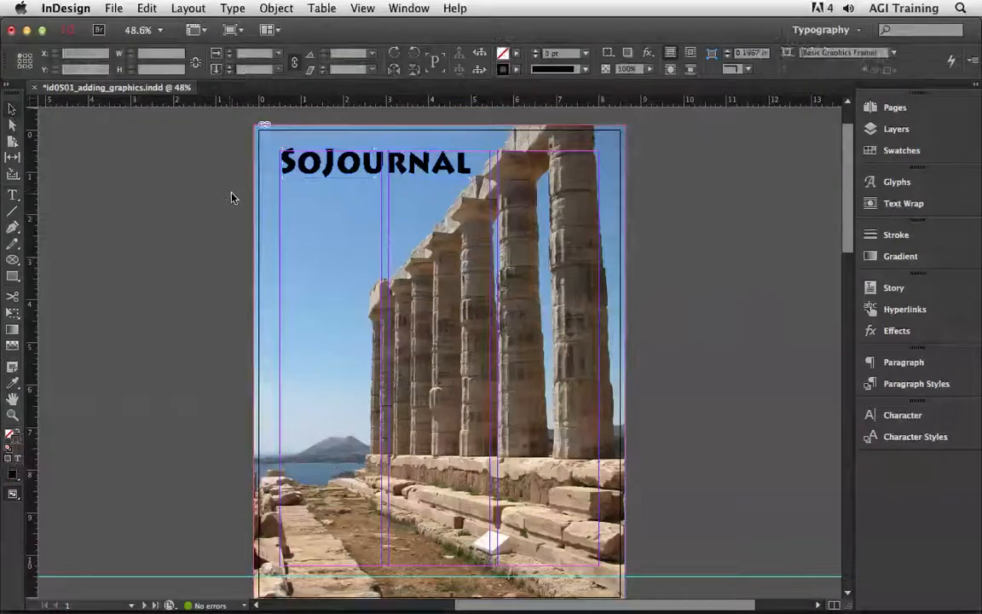
- Go to the pages 2-3 spread and place id0502.psd into the empty frame beside the Athens text
left_click(919, 109)
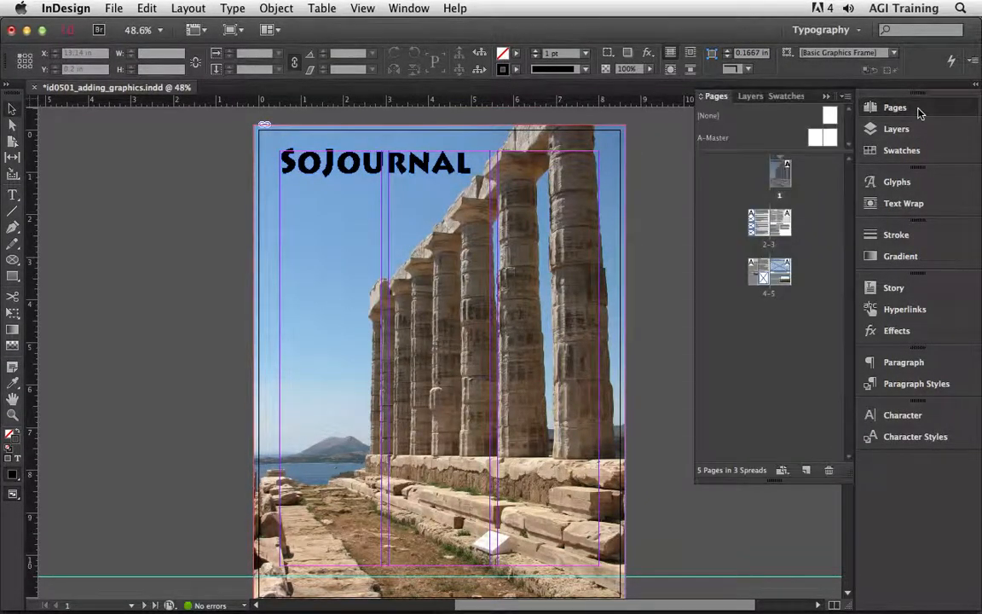
double_click(770, 247)
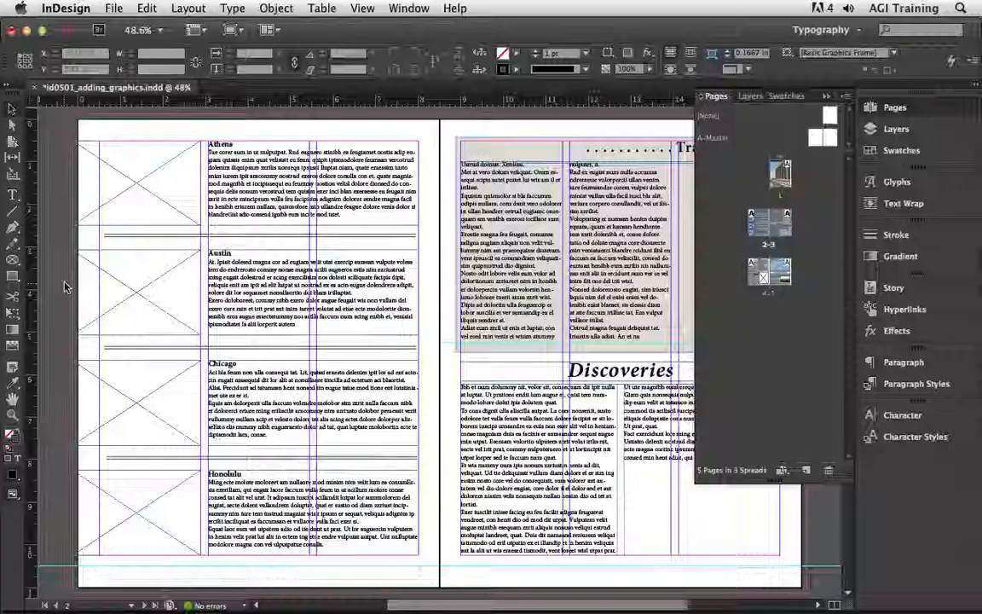
left_click(134, 185)
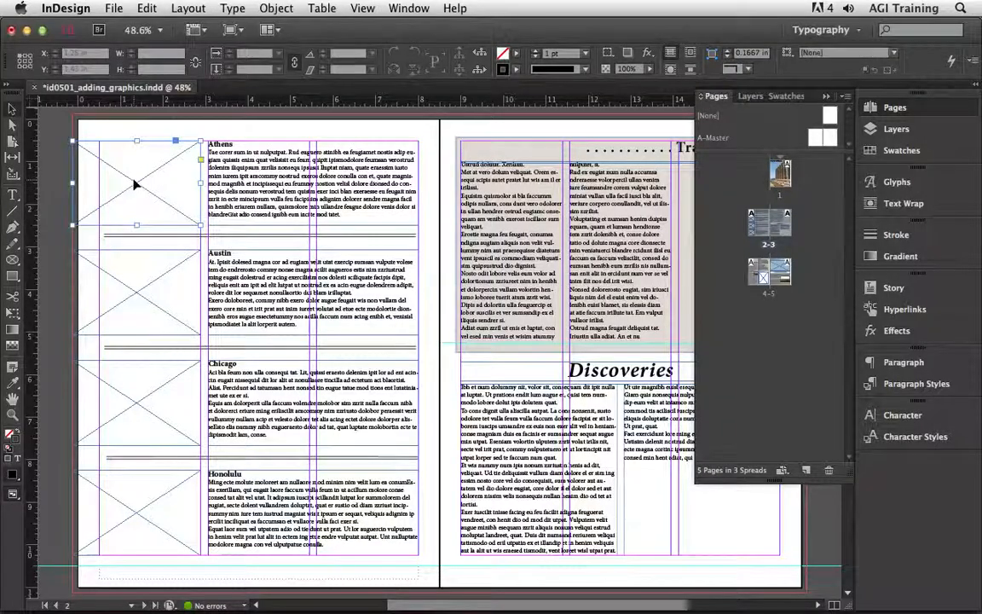
left_click(111, 7)
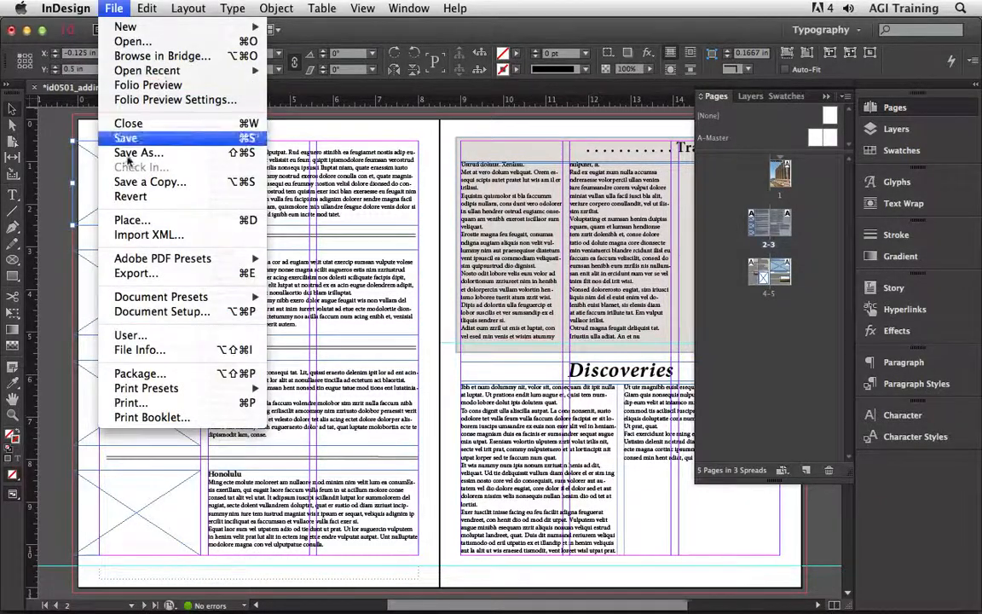
left_click(132, 220)
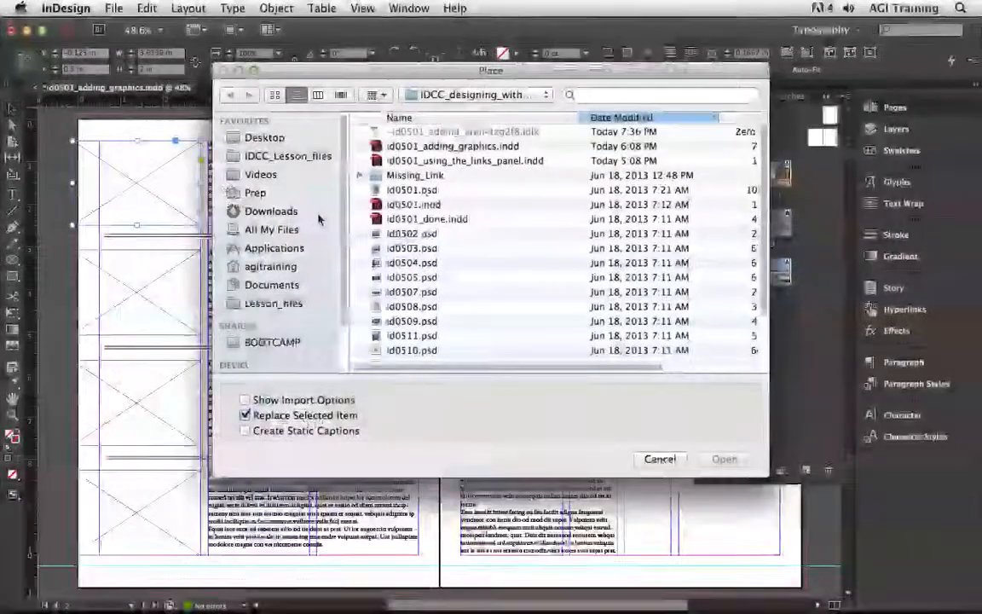
left_click(422, 234)
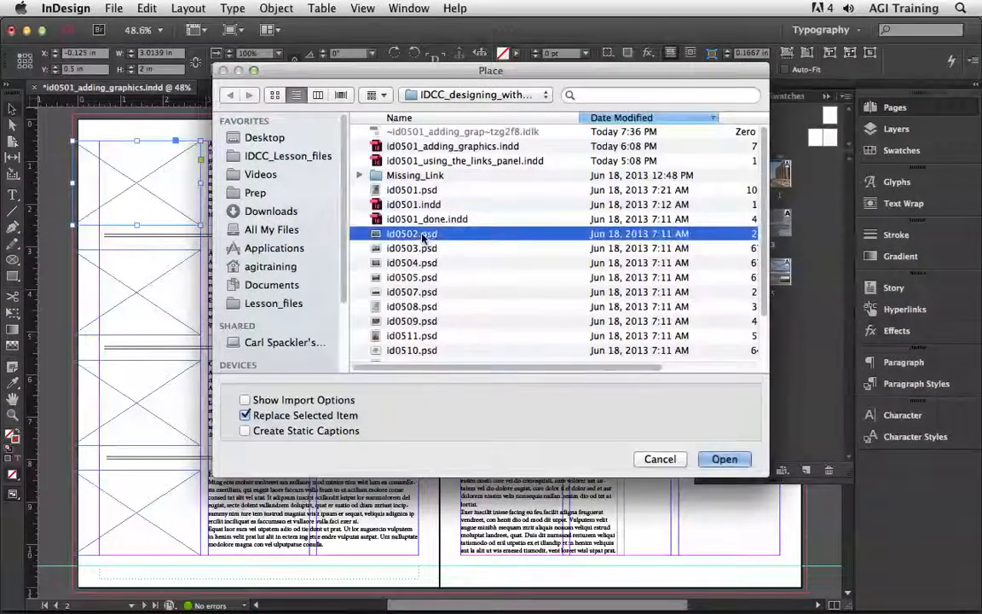
left_click(725, 459)
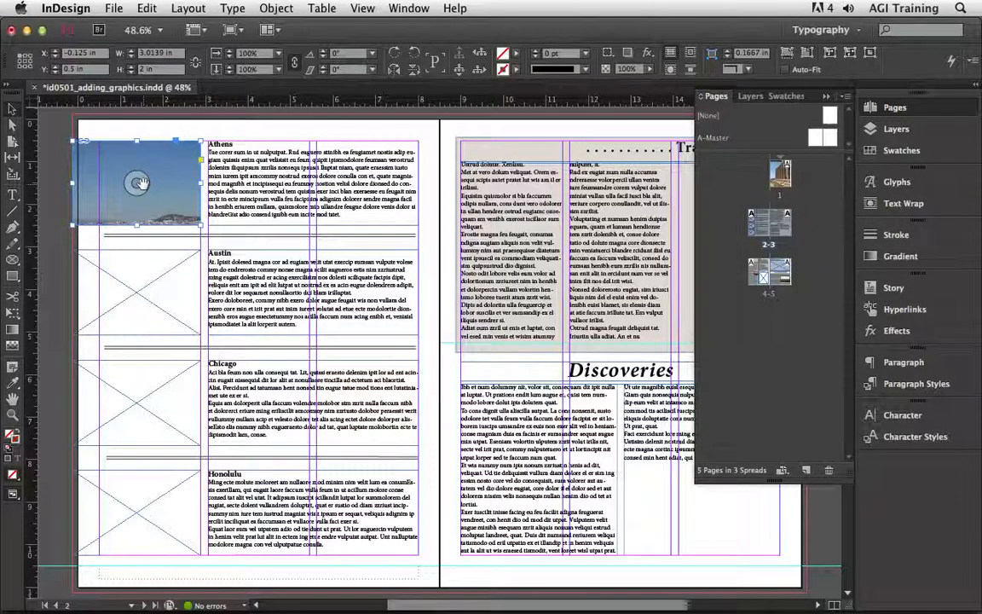
- Reposition the Athens photo within its frame, fit it with Fill Frame Proportionally, and deselect it
left_click_drag(143, 183, 109, 143)
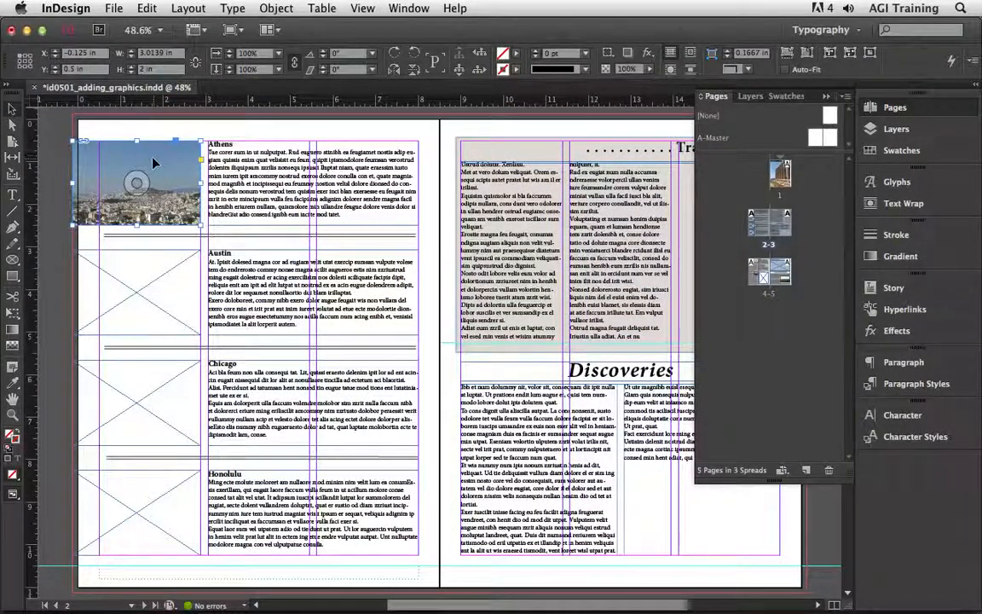
right_click(155, 165)
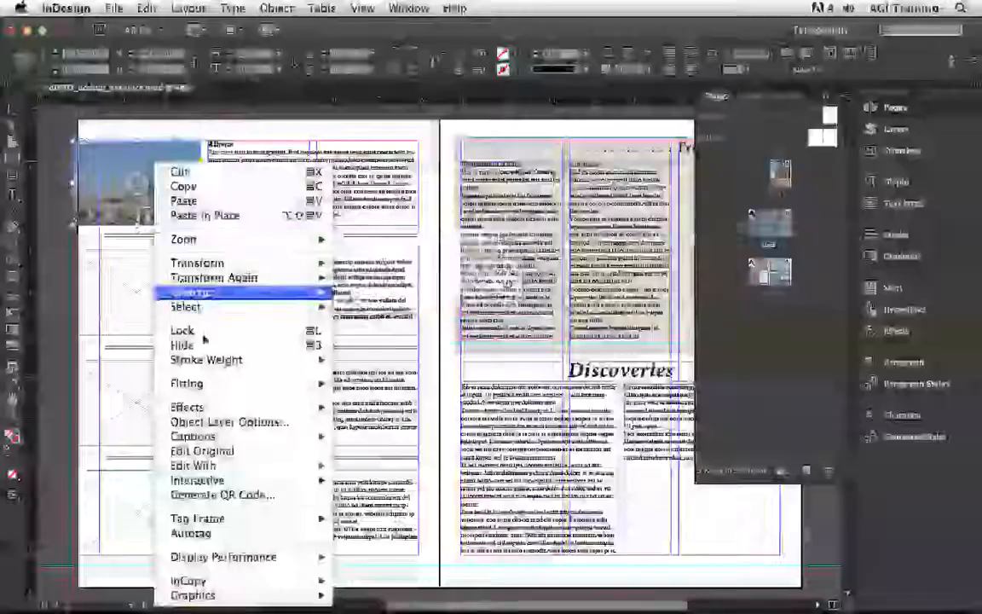
mouse_move(232, 384)
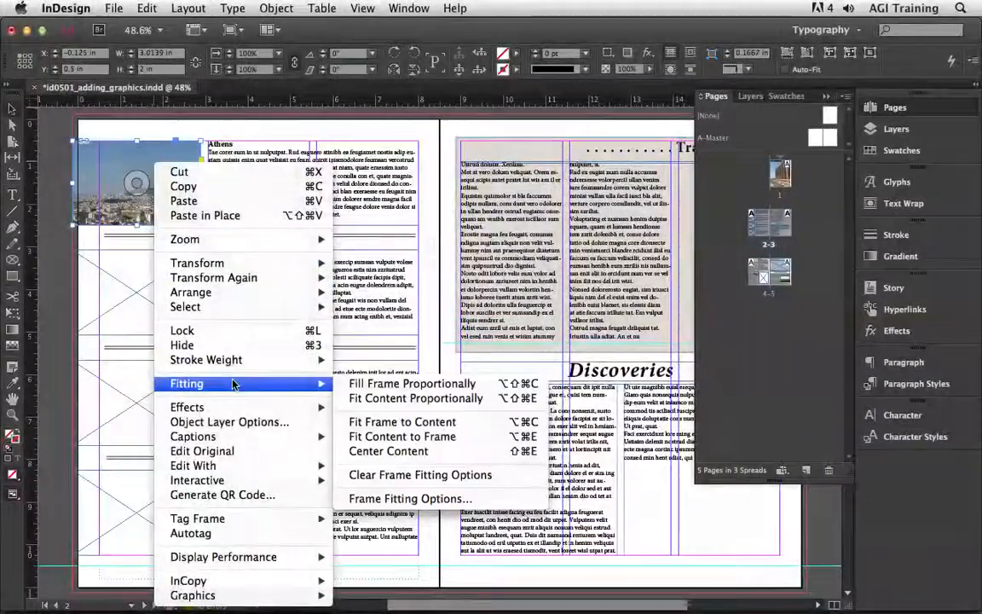
left_click(457, 392)
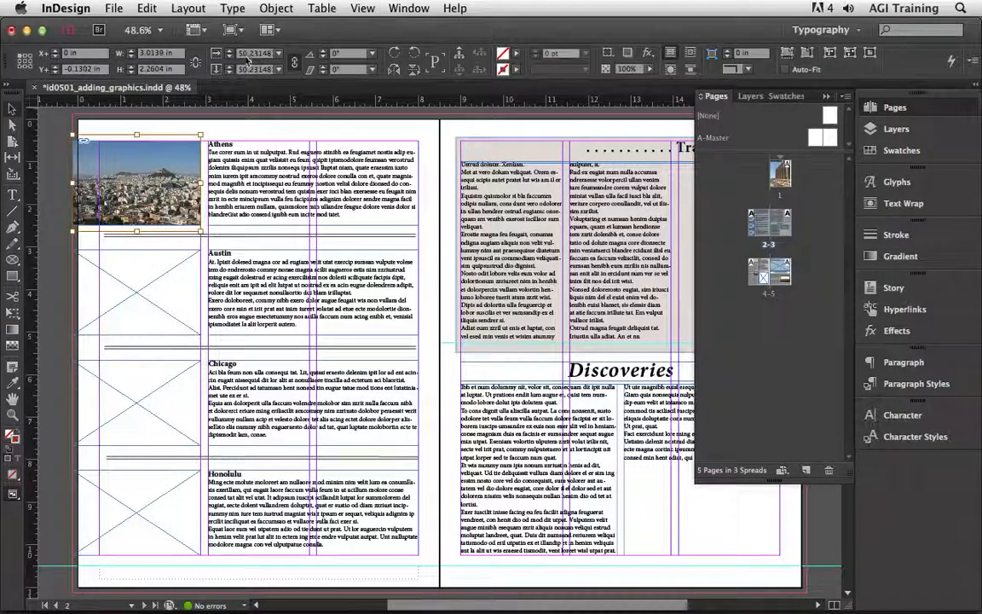
left_click(238, 132)
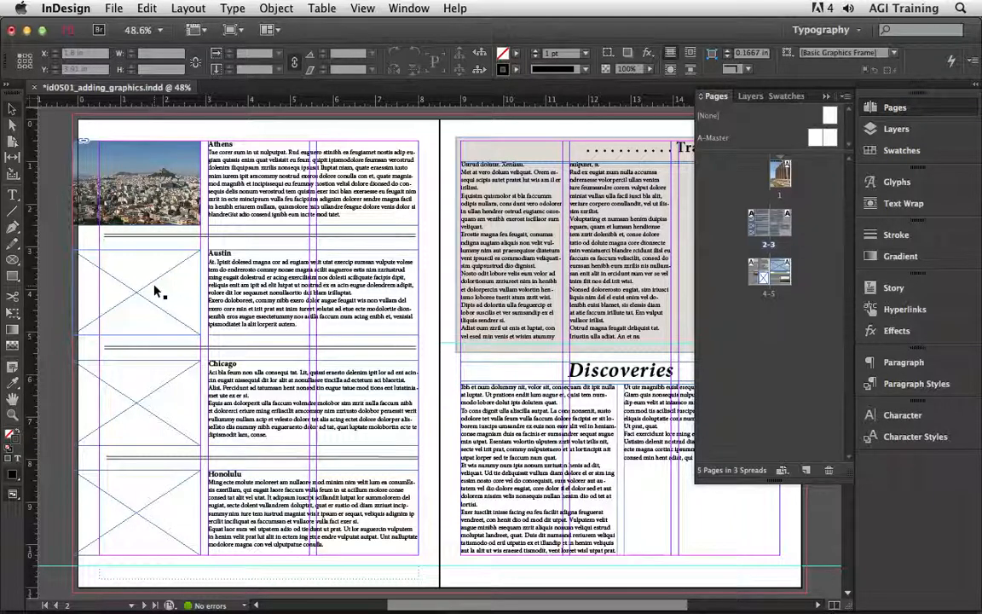
- Switch to Adobe Bridge, add the Desktop folder IDCC_designing_with_graphics to the Favorites, and move it directly below Computer
left_click(101, 36)
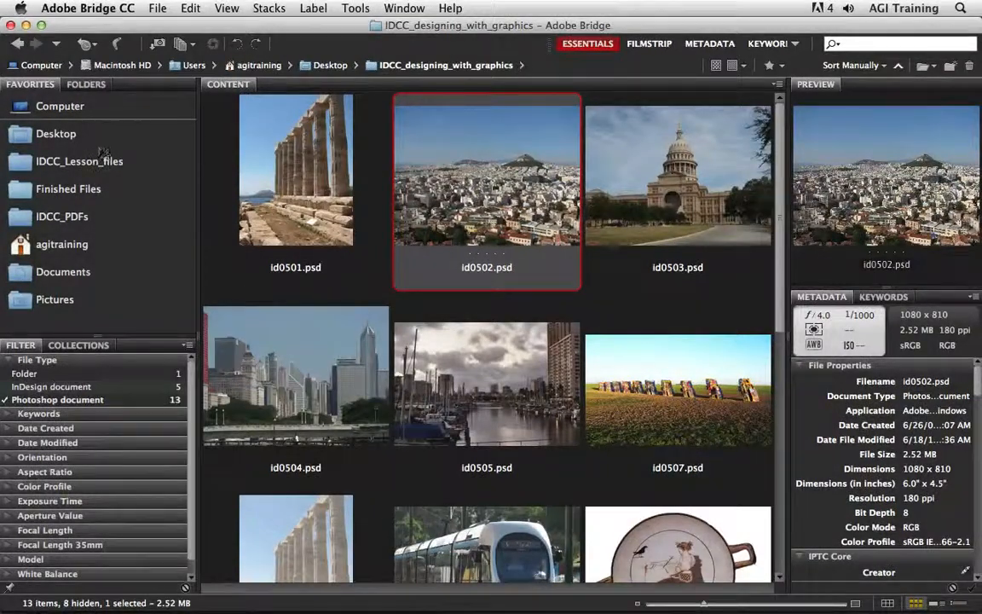
left_click(72, 138)
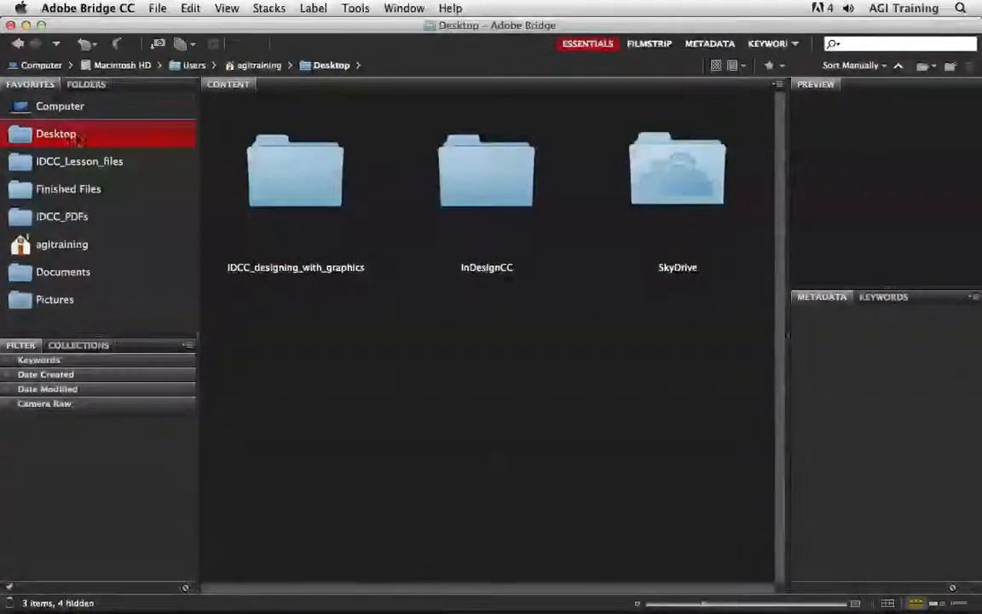
left_click(286, 171)
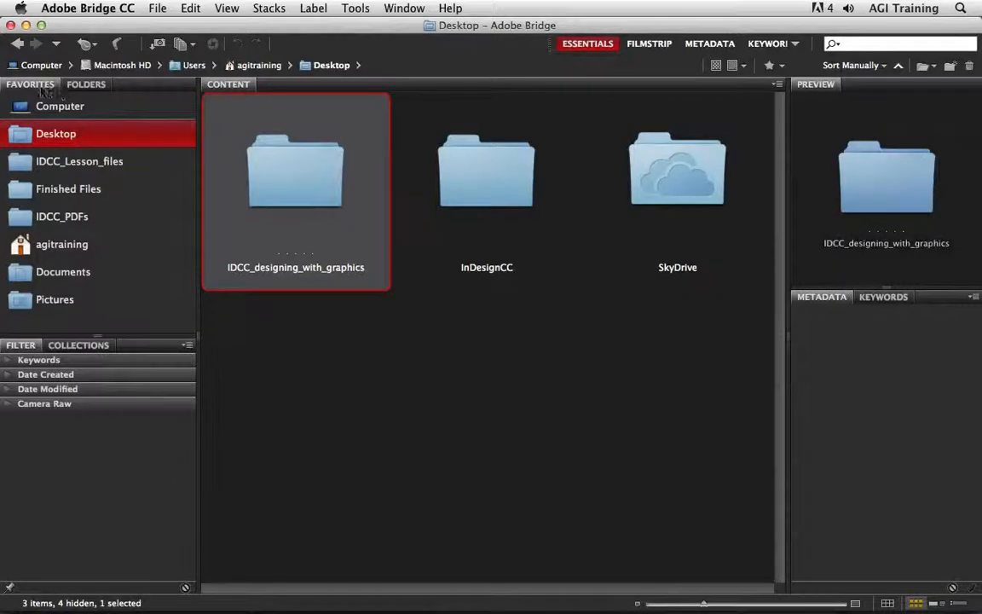
right_click(296, 177)
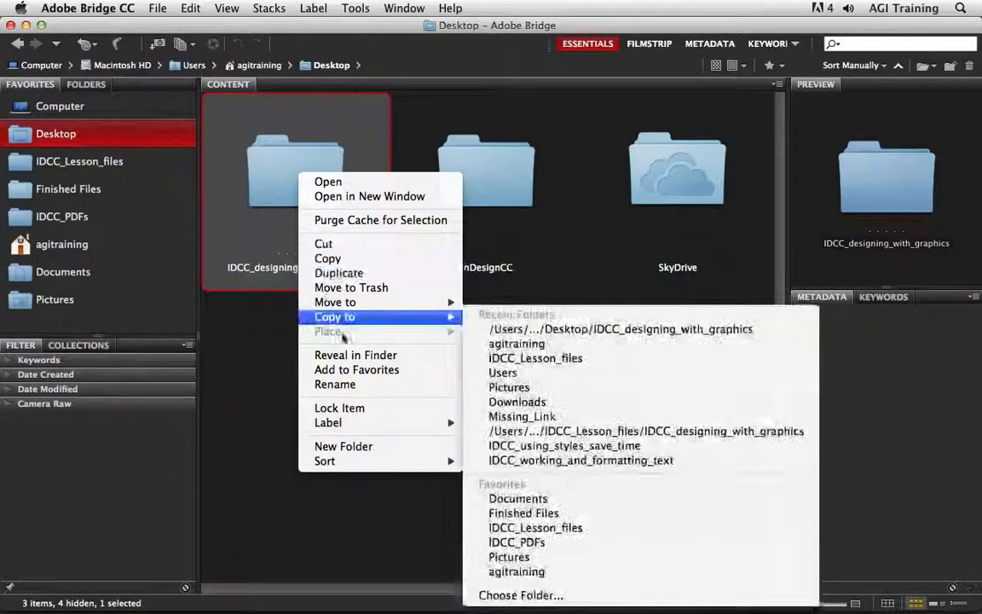
left_click(343, 371)
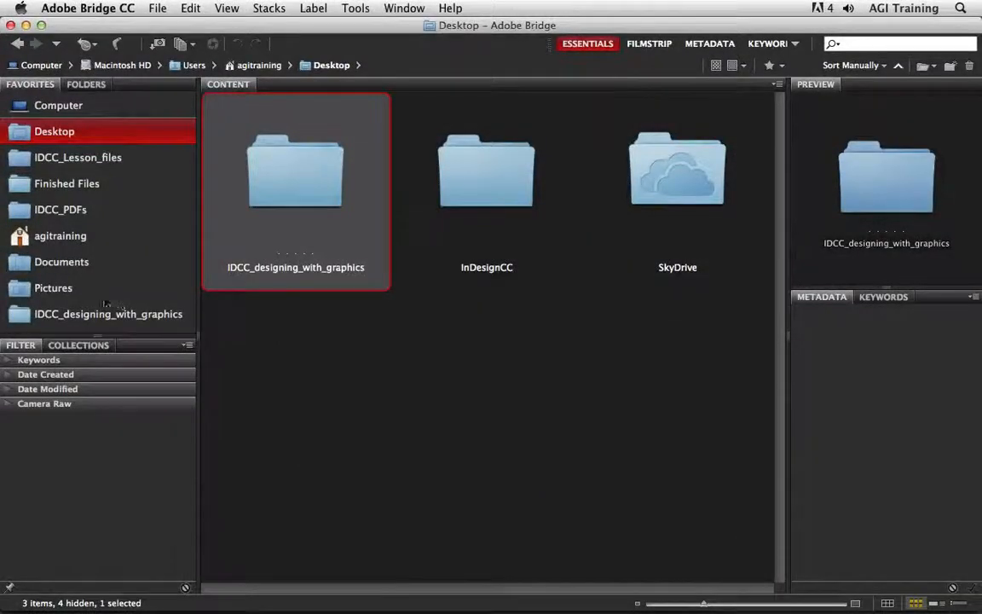
left_click_drag(105, 224, 117, 130)
- Open the IDCC_designing_with_graphics favorite and filter its contents to show only Photoshop documents
left_click(126, 133)
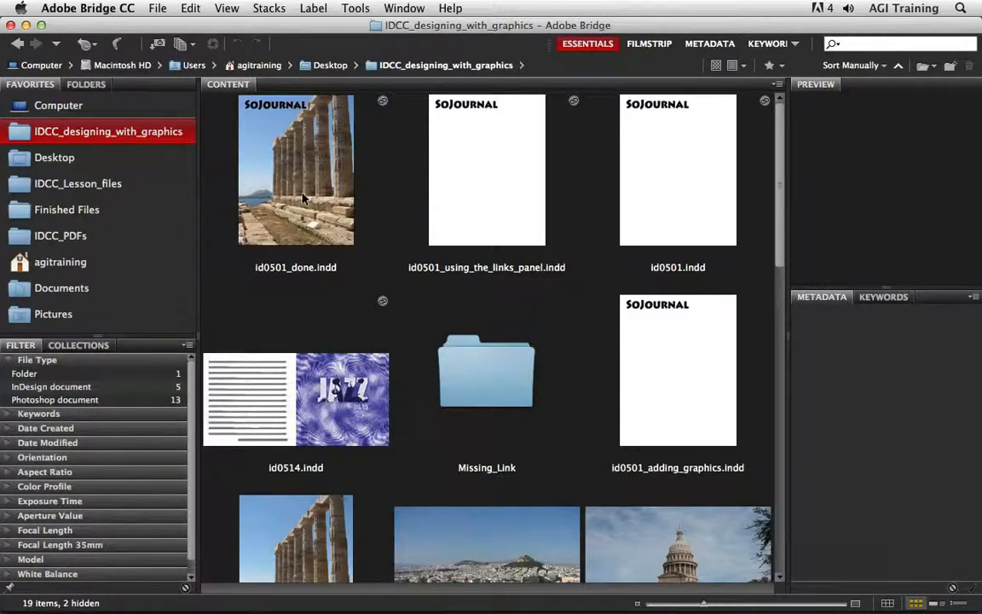
left_click(323, 175)
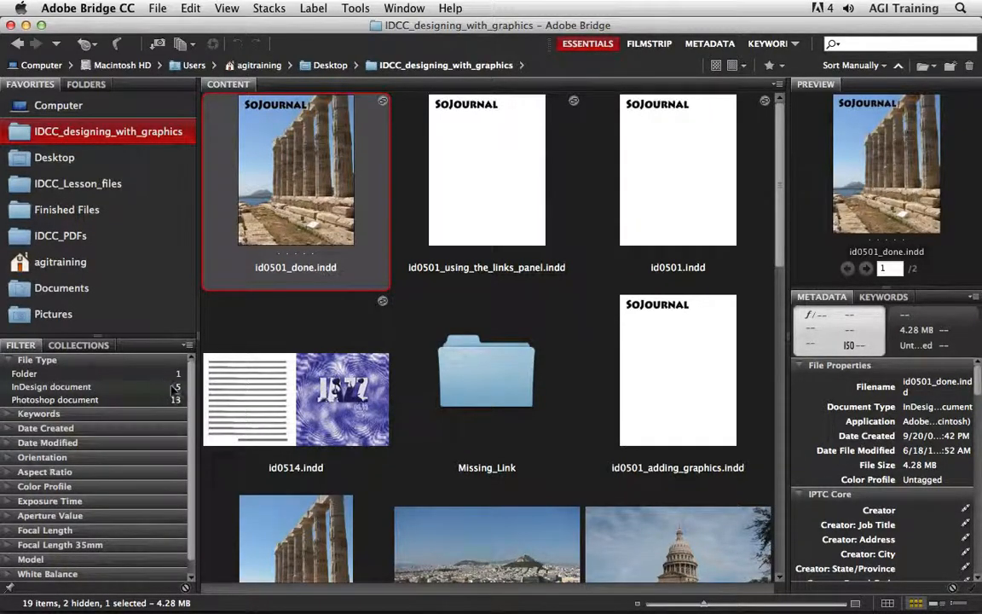
left_click(77, 400)
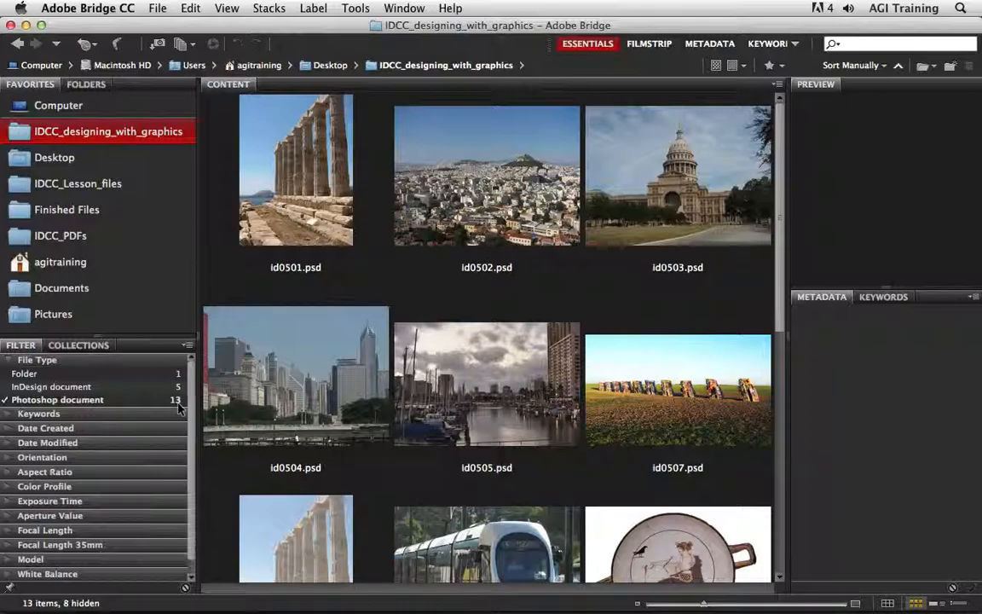
- Place id0503.psd from Bridge in InDesign, into the empty frame beside the Austin text
left_click(682, 183)
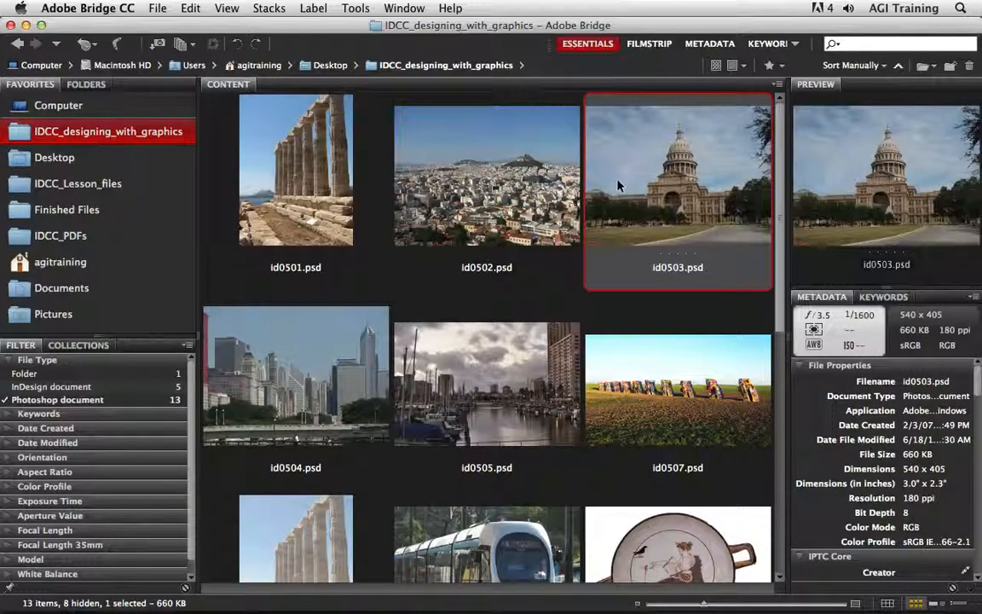
left_click(158, 8)
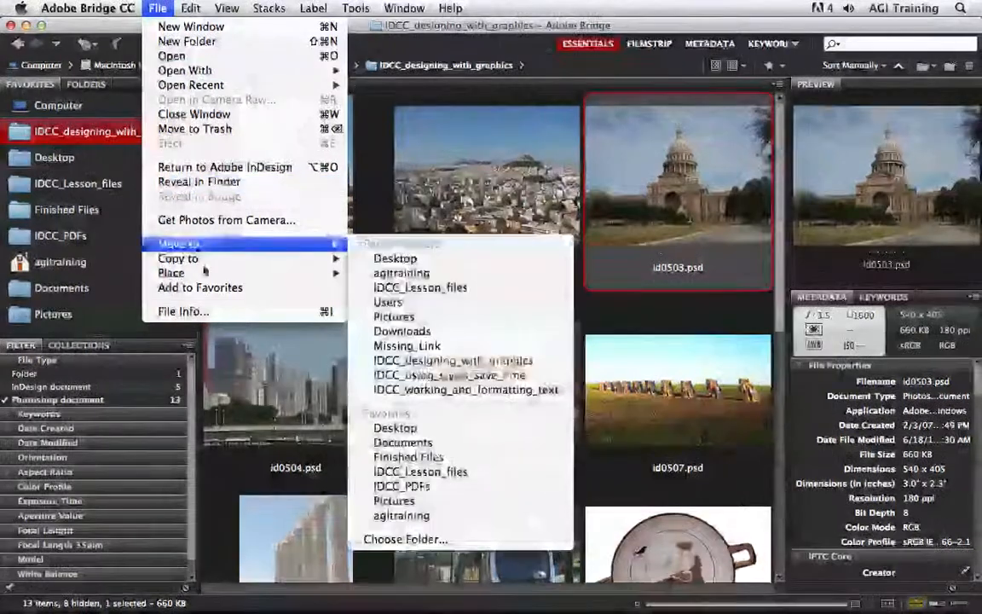
mouse_move(196, 273)
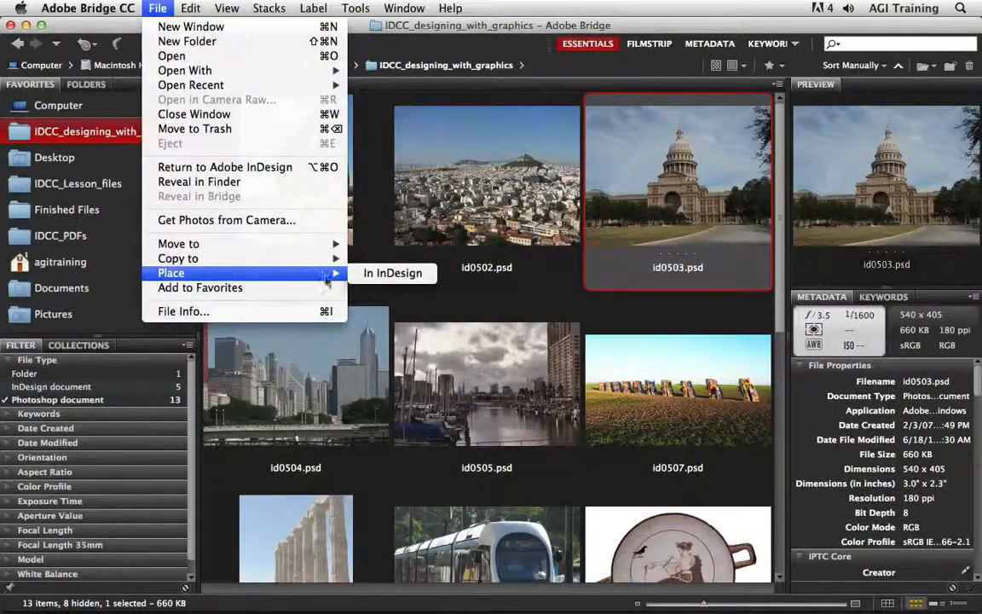
left_click(376, 276)
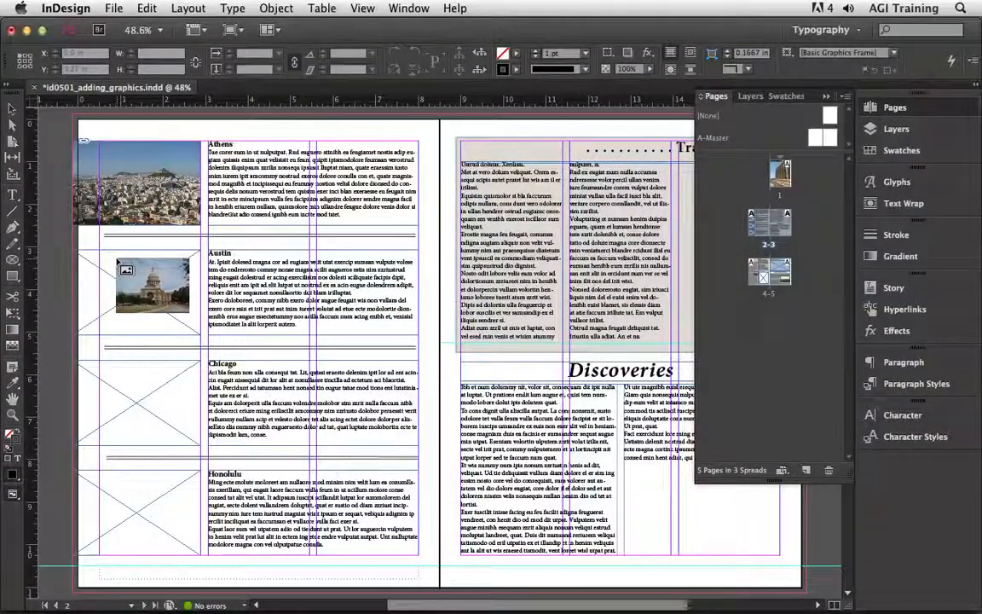
key("Escape")
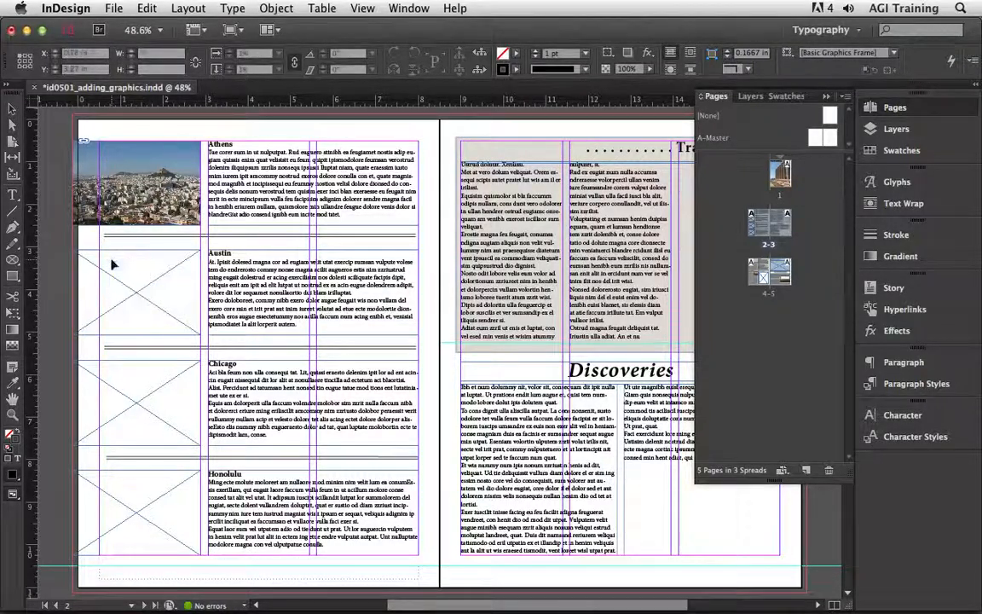
left_click(112, 264)
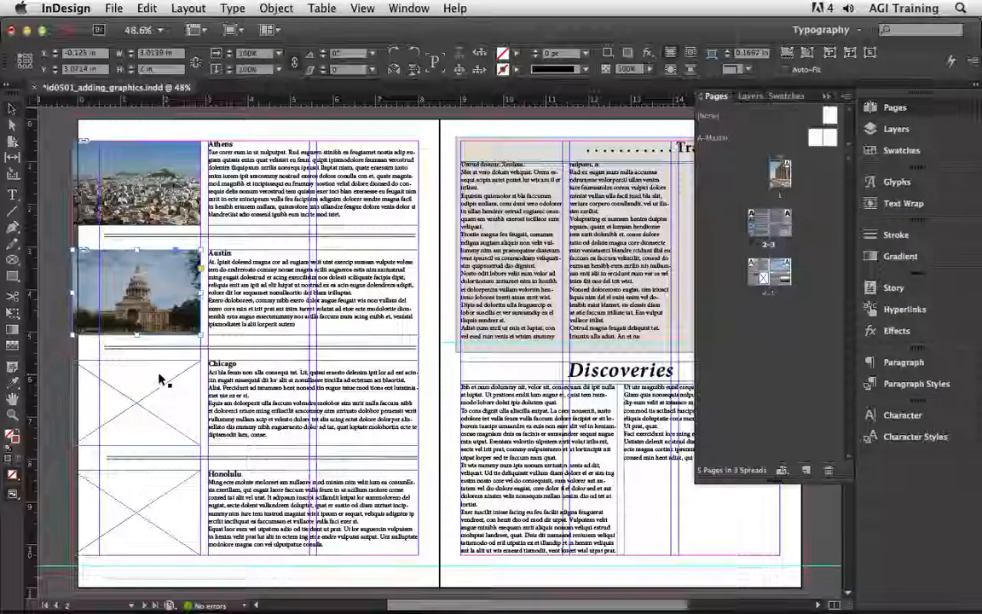
- Select the empty frame beside the Chicago text and open the IDCC_designing_with_graphics favorite in Mini Bridge
left_click(154, 378)
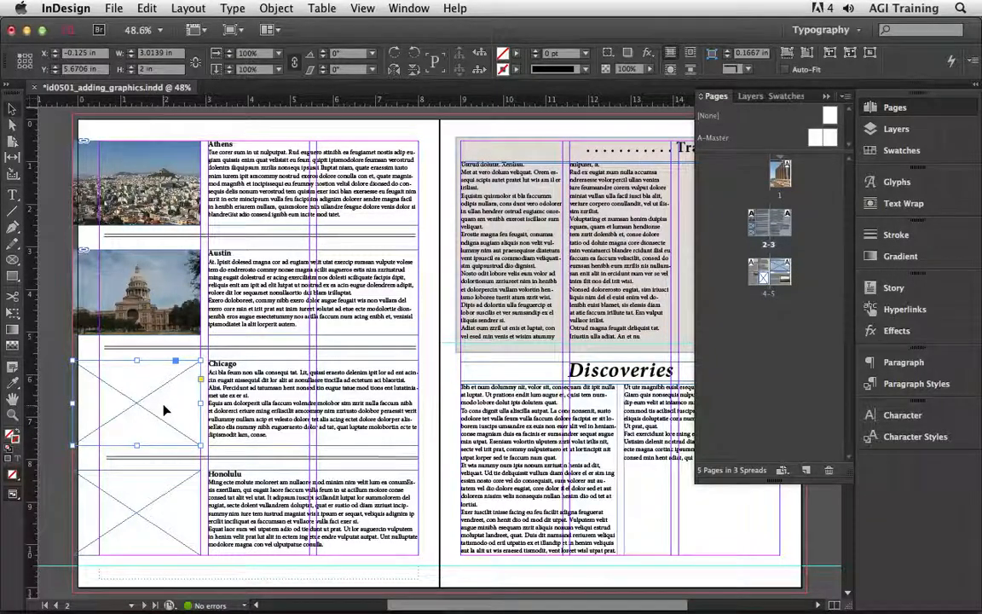
left_click(406, 7)
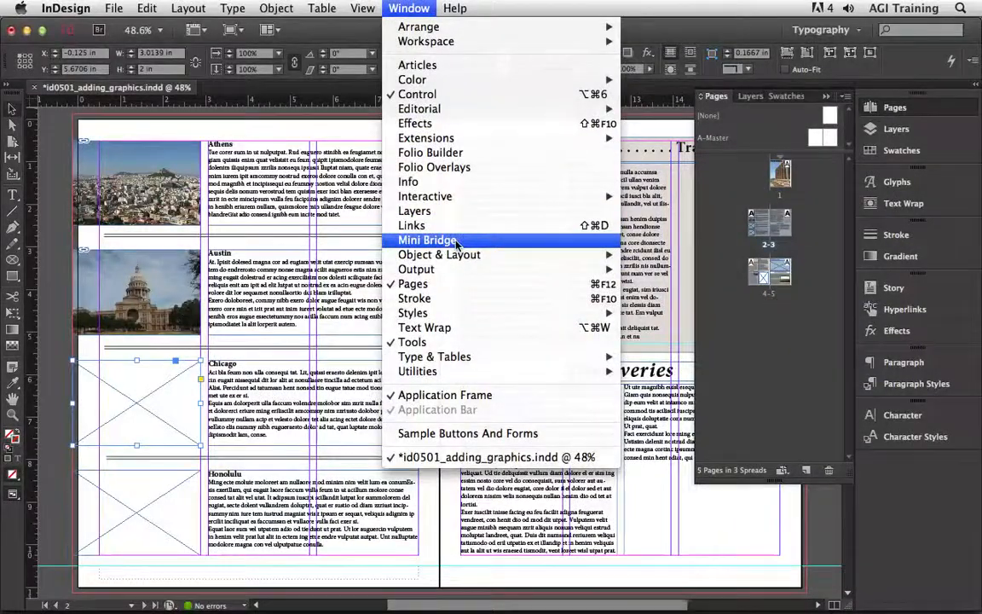
left_click(457, 241)
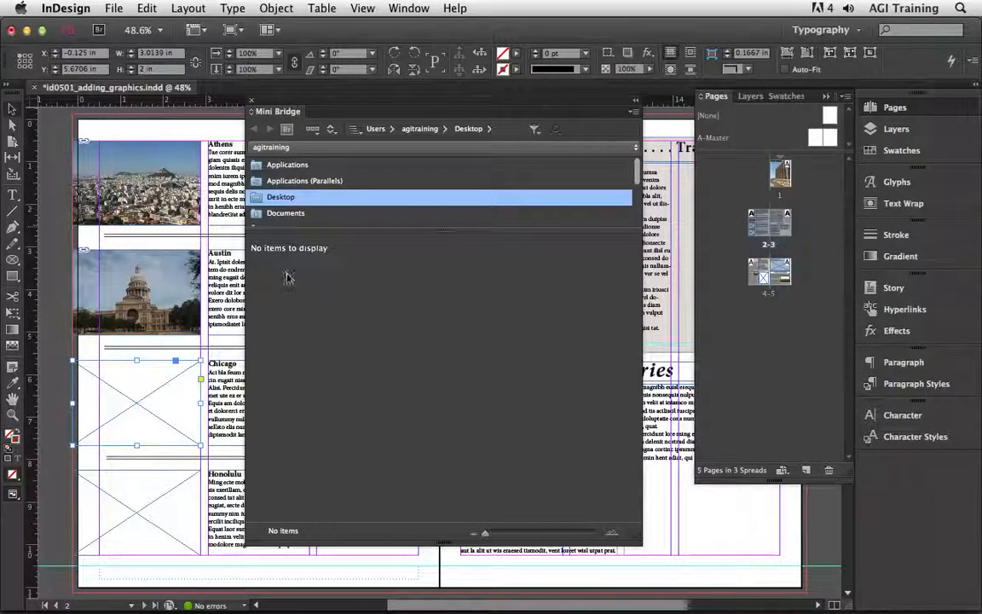
double_click(286, 201)
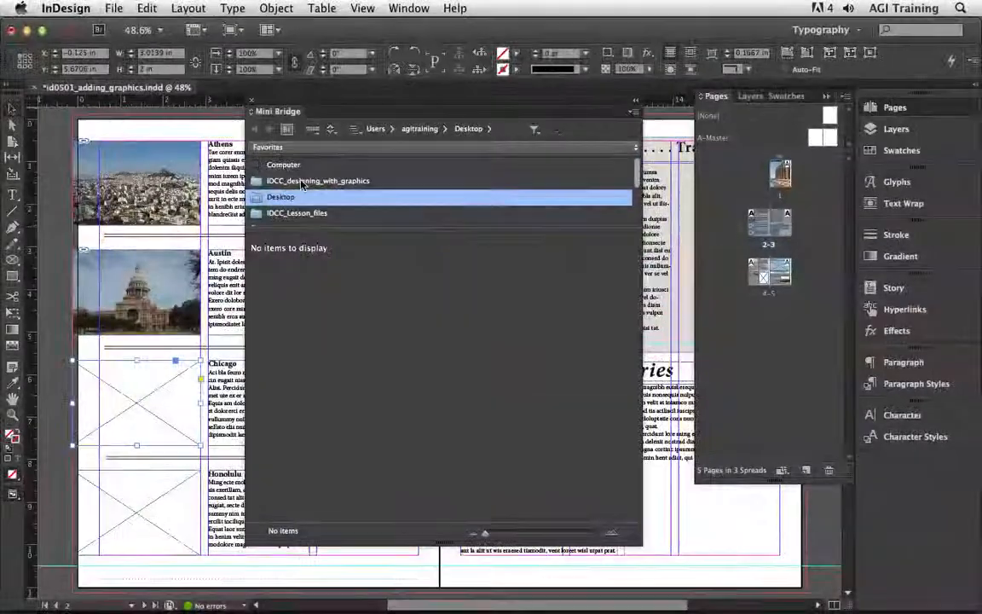
left_click(303, 182)
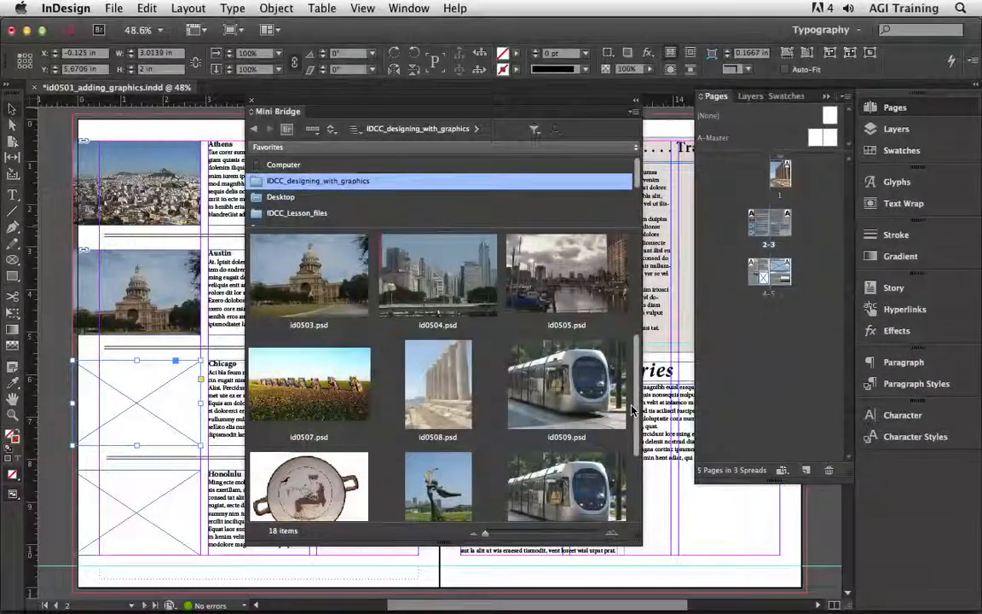
- Place id0504.psd in the Chicago frame and id0505.psd in the Honolulu frame from Mini Bridge, and close Mini Bridge
scroll(632, 410, "down", 2)
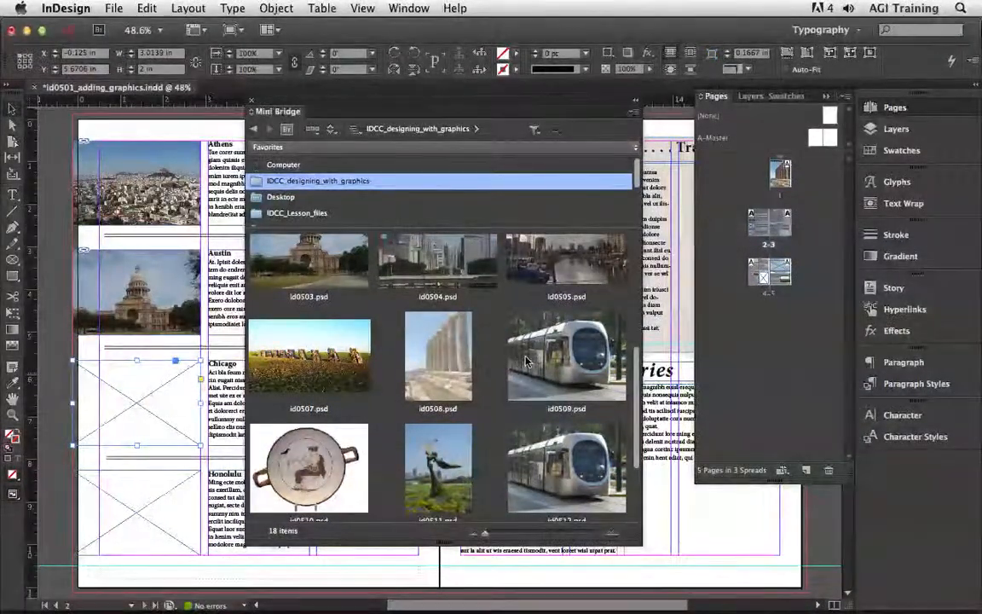
scroll(435, 322, "up", 3)
left_click(435, 322)
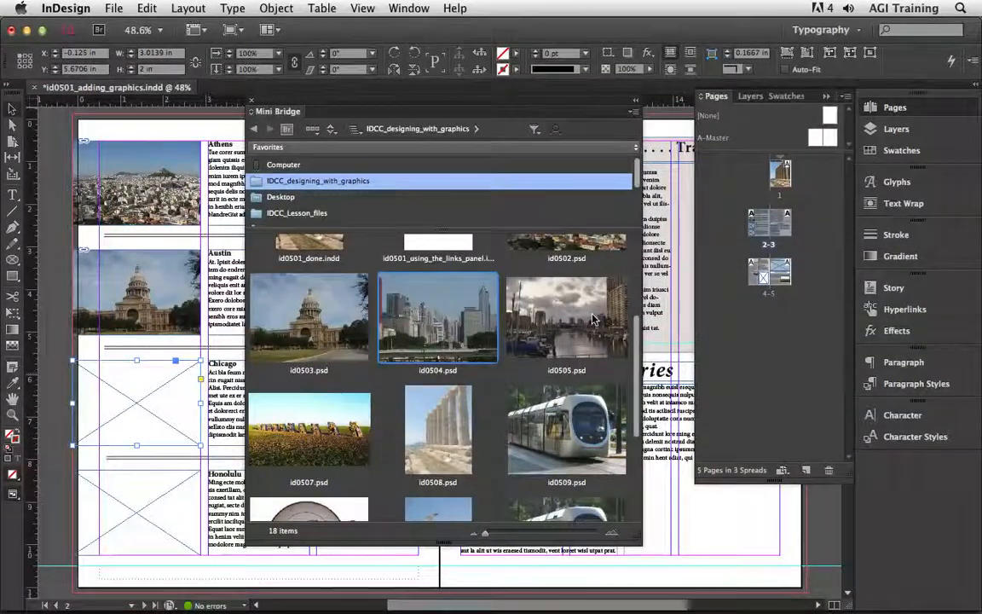
left_click(532, 290, "shift")
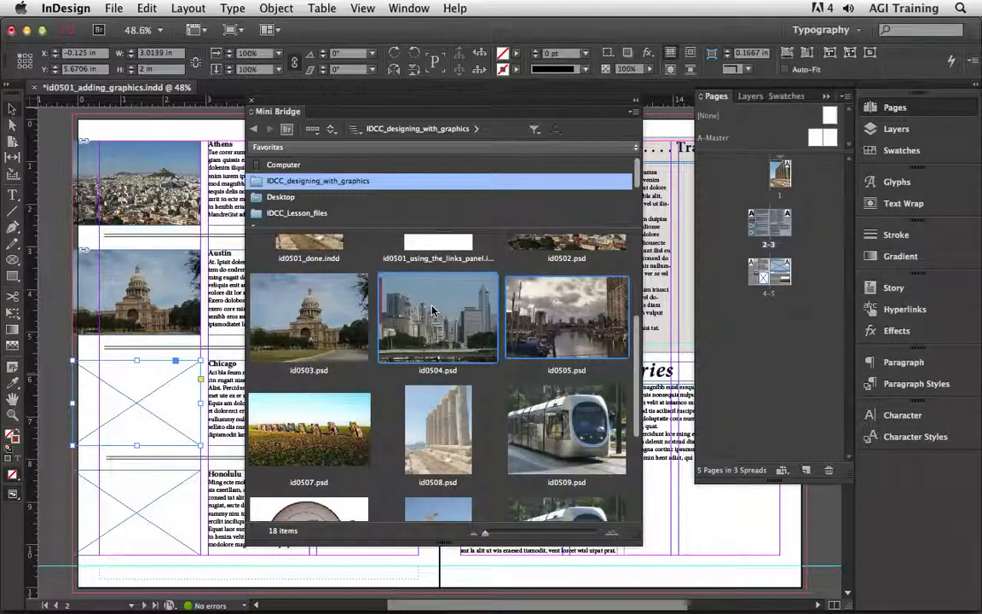
left_click_drag(549, 314, 115, 381)
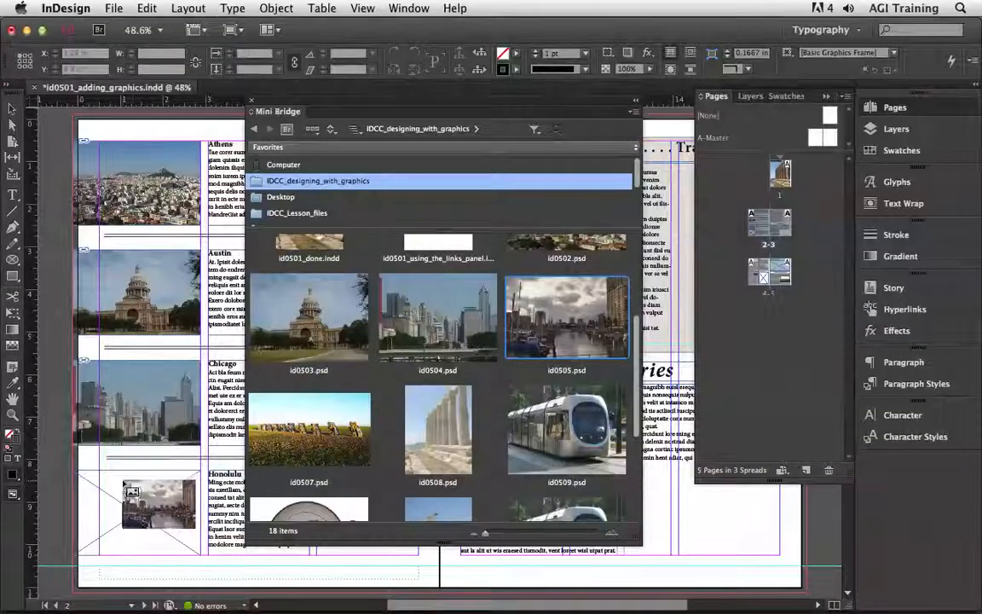
left_click(193, 482)
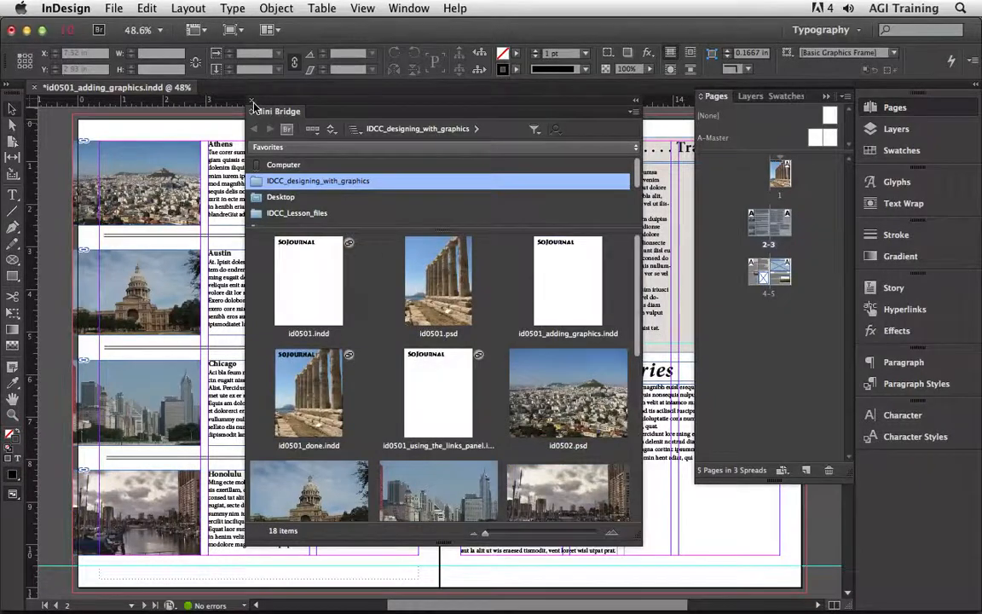
left_click(252, 102)
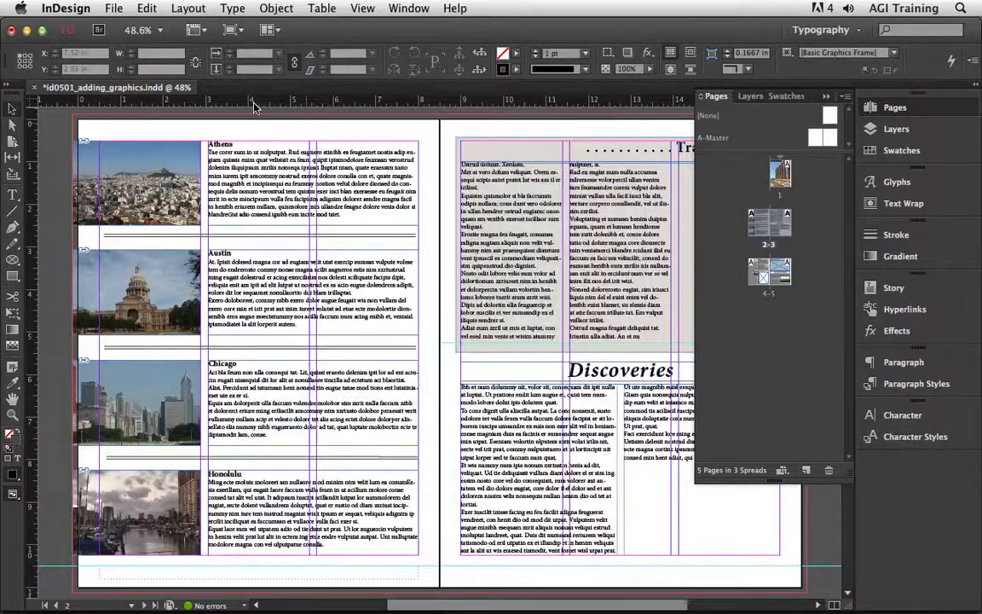